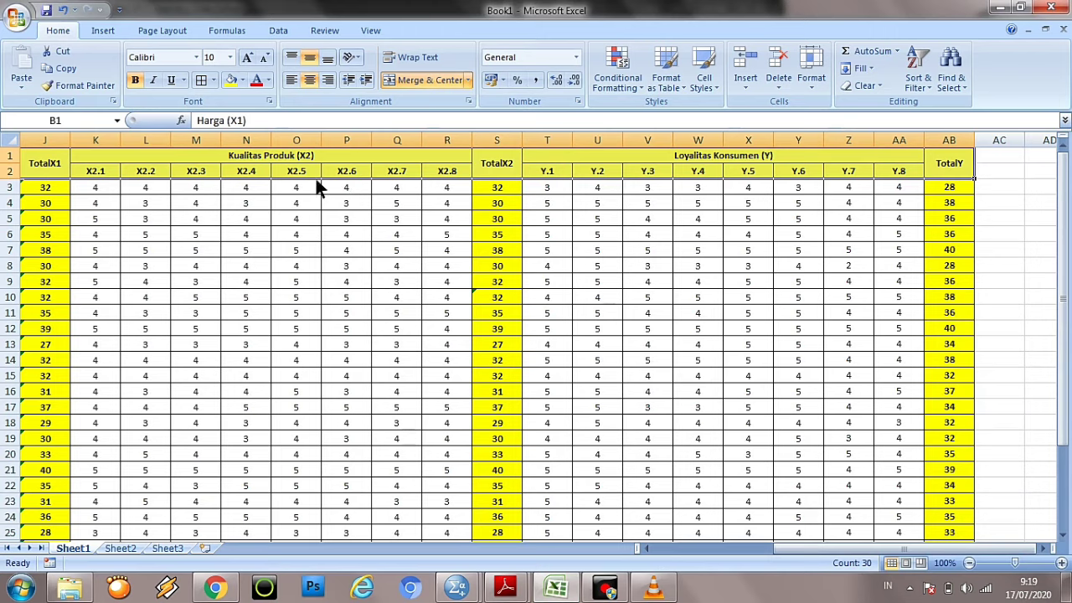
pyautogui.rightClick(312, 170)
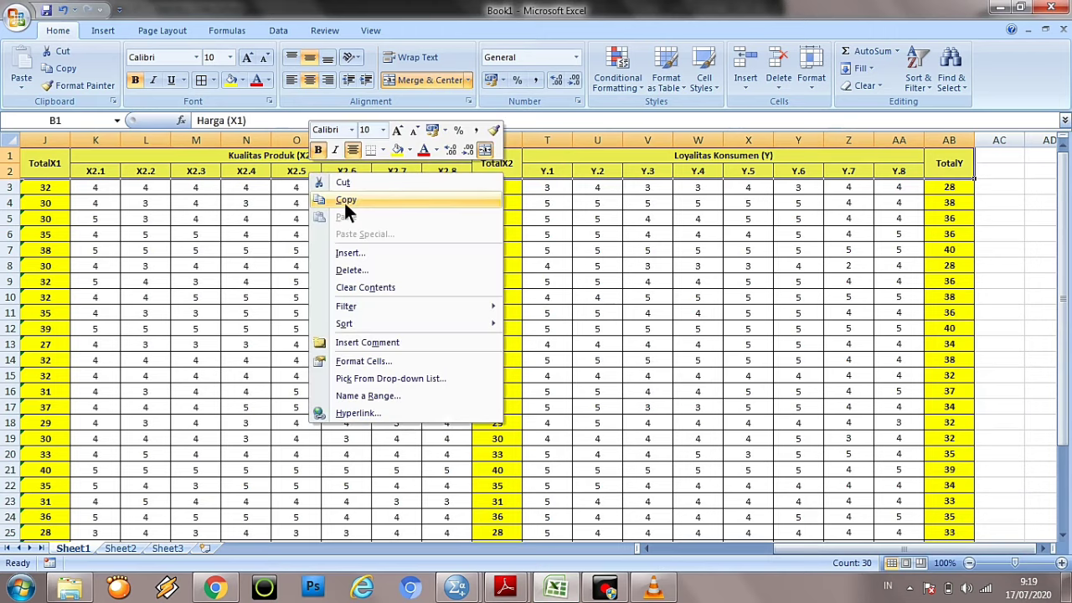
pyautogui.click(344, 203)
pyautogui.hscroll(-3, 344, 203)
pyautogui.click(174, 547)
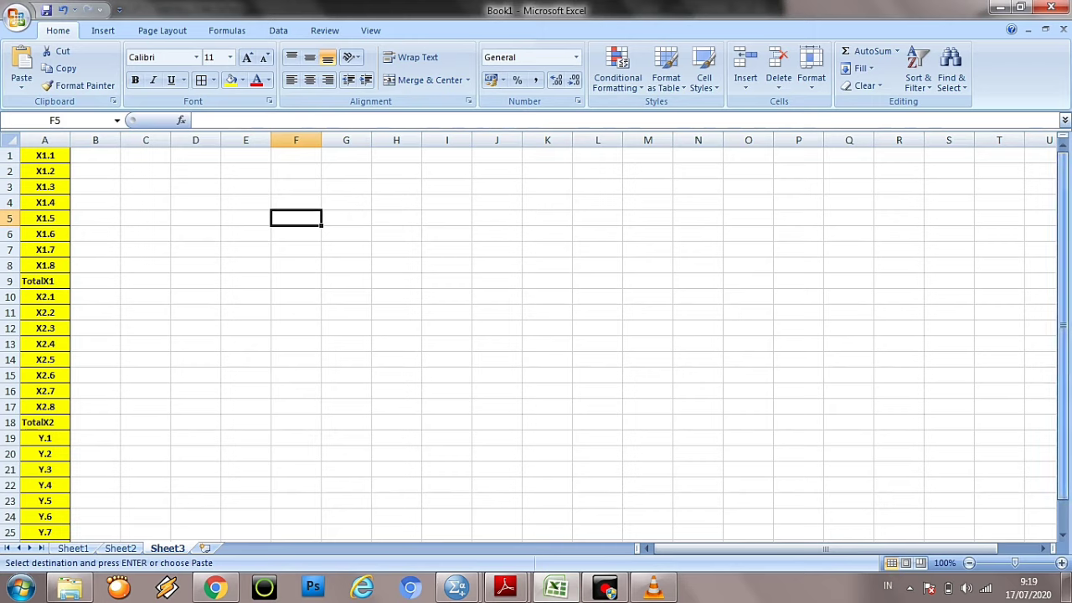
pyautogui.click(151, 156)
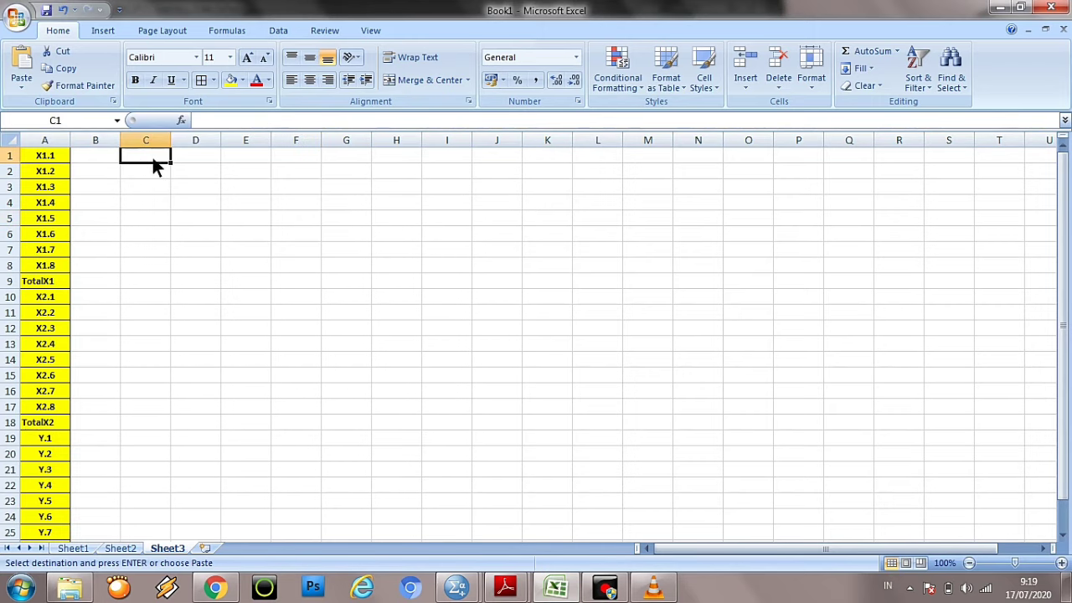
pyautogui.click(31, 81)
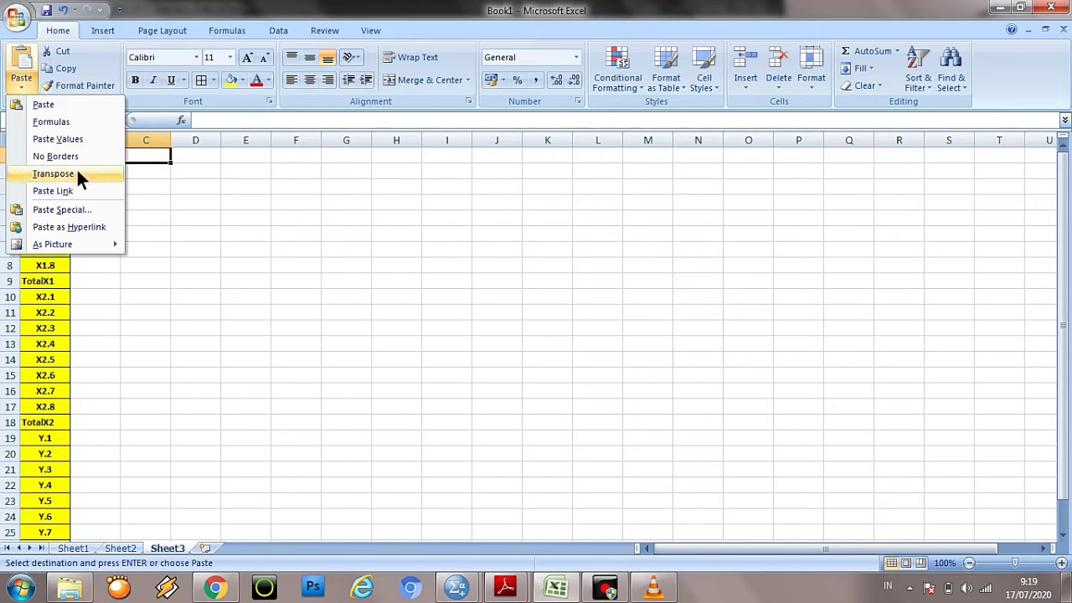
pyautogui.press('Escape')
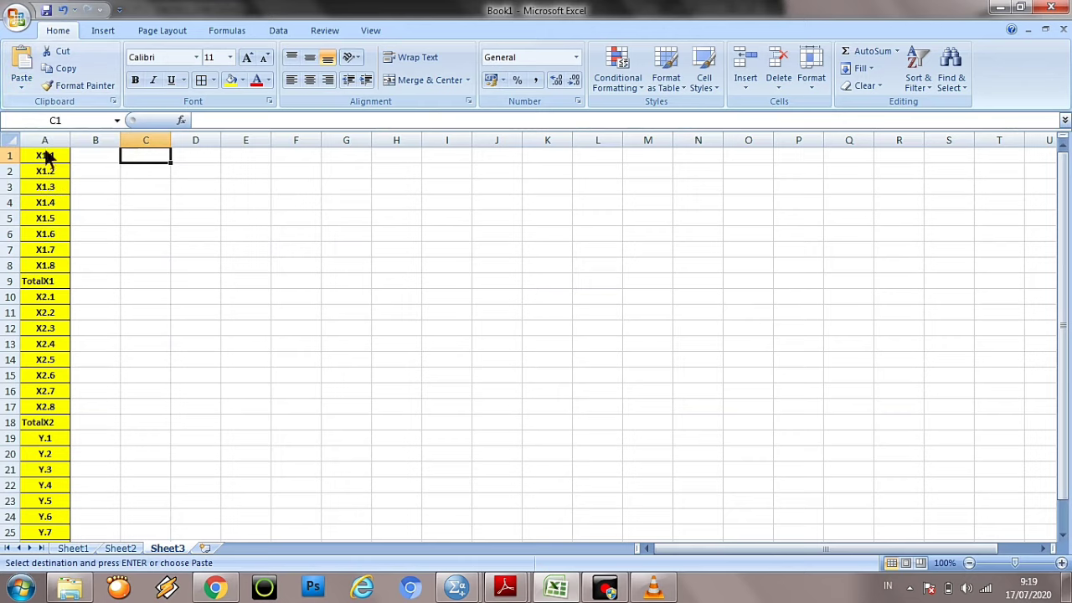
# - Copy the variable names in A1:A27 of Sheet3 and paste them into the SPSS Variable View's Name column from row 1
pyautogui.moveTo(46, 155); pyautogui.dragTo(57, 516)
pyautogui.hotkey('ctrl', 'c')
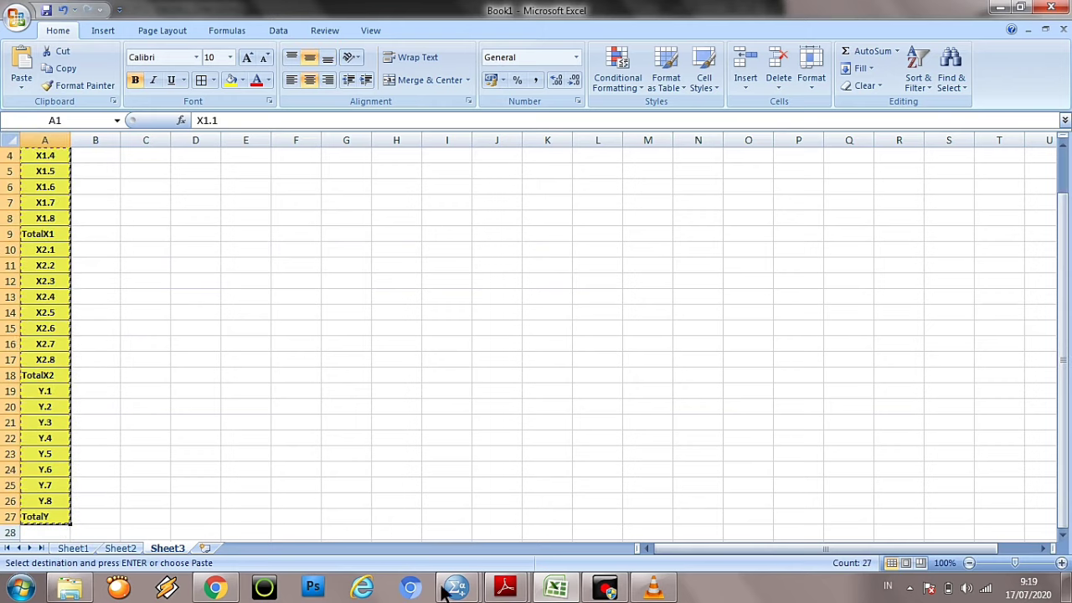
pyautogui.moveTo(456, 586)
pyautogui.click(514, 527)
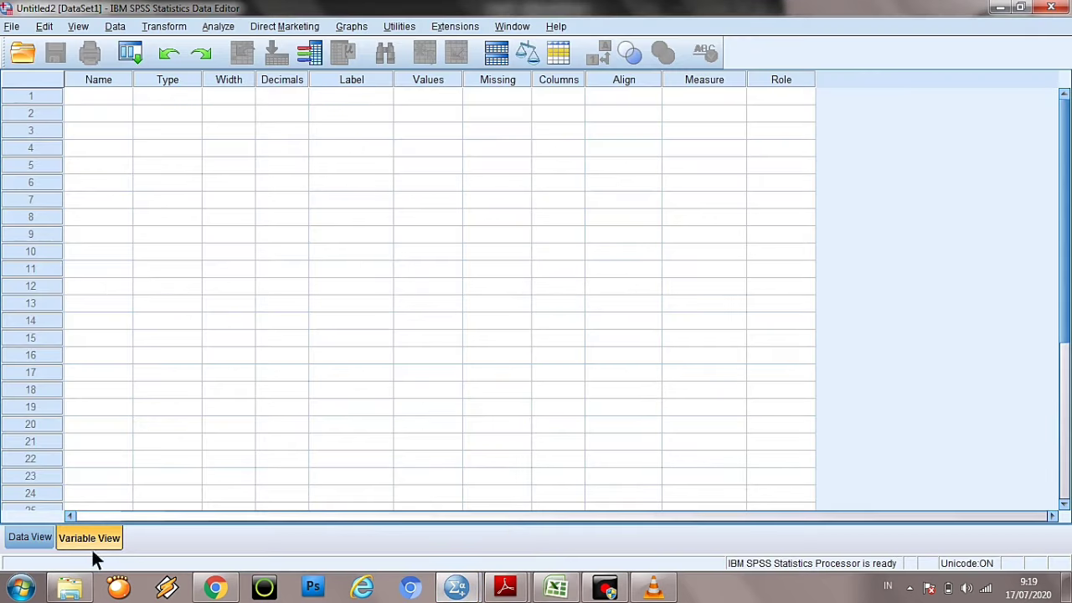
pyautogui.click(114, 98)
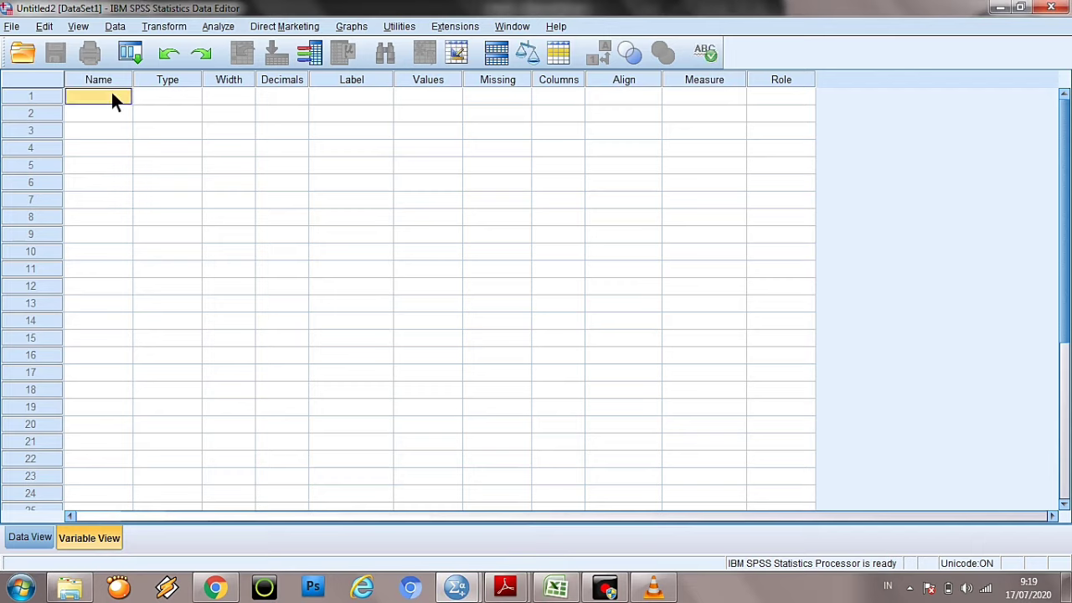
pyautogui.rightClick(112, 94)
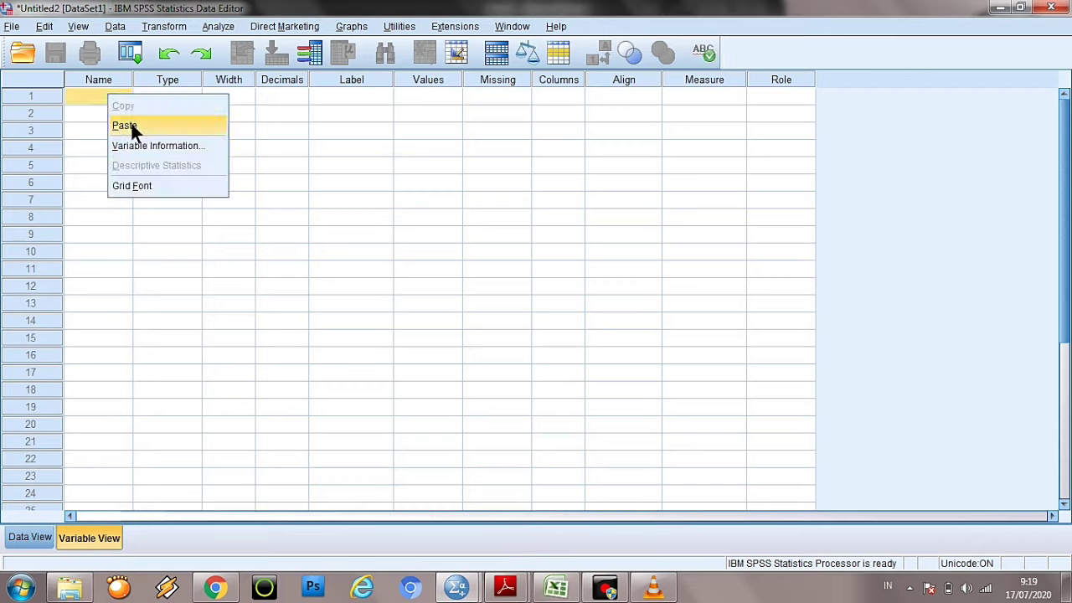
pyautogui.click(130, 126)
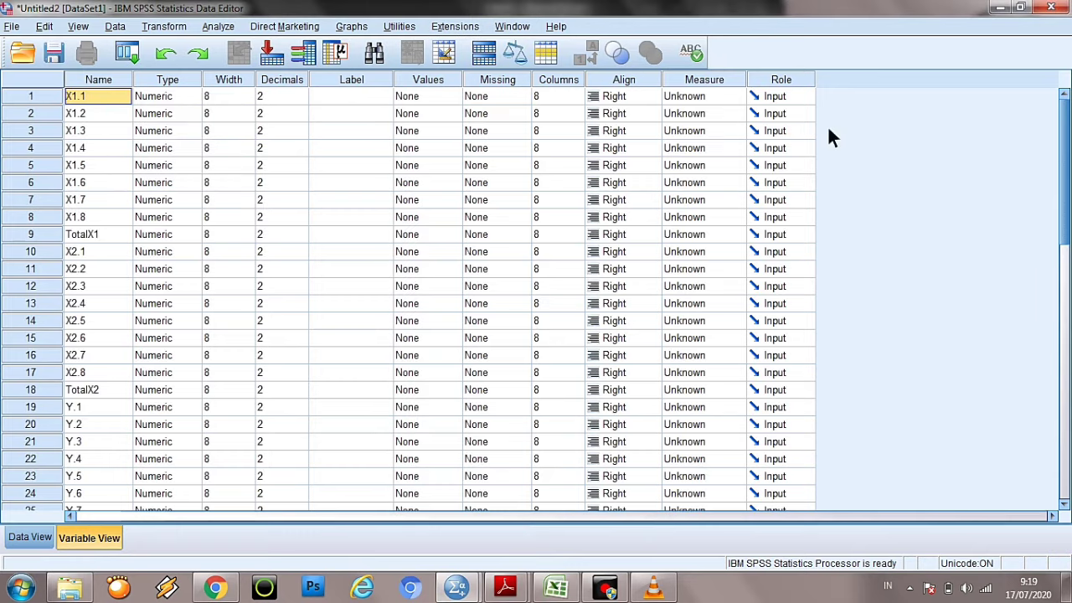
pyautogui.scroll(-5, 1065, 167)
pyautogui.scroll(5, 794, 143)
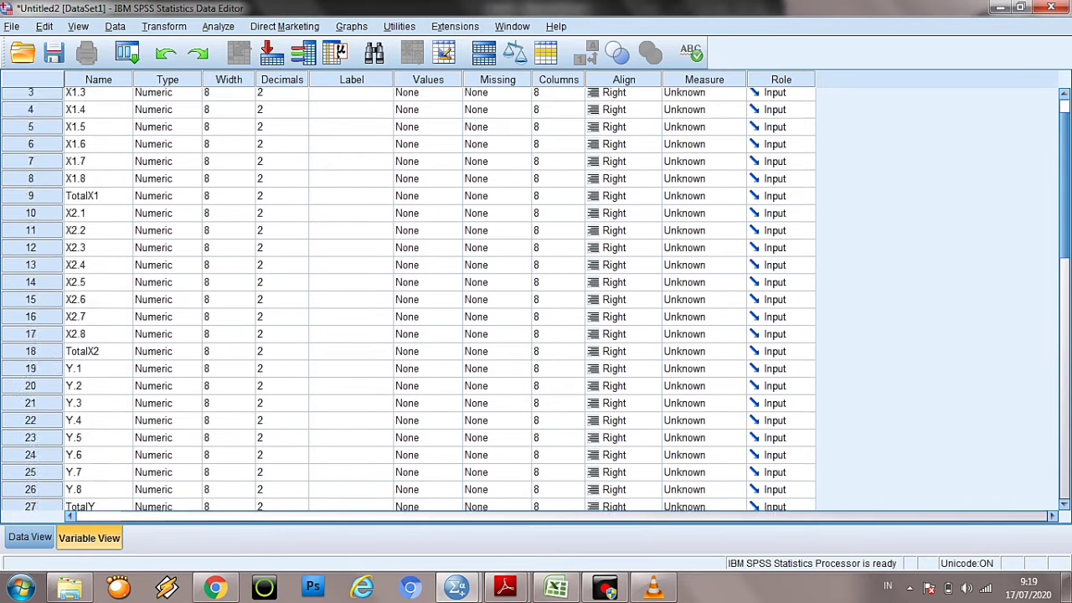
# - Check the variable group headings in Excel's Sheet1 and set the SPSS label of TotalX1 to "Harga"
pyautogui.click(335, 237)
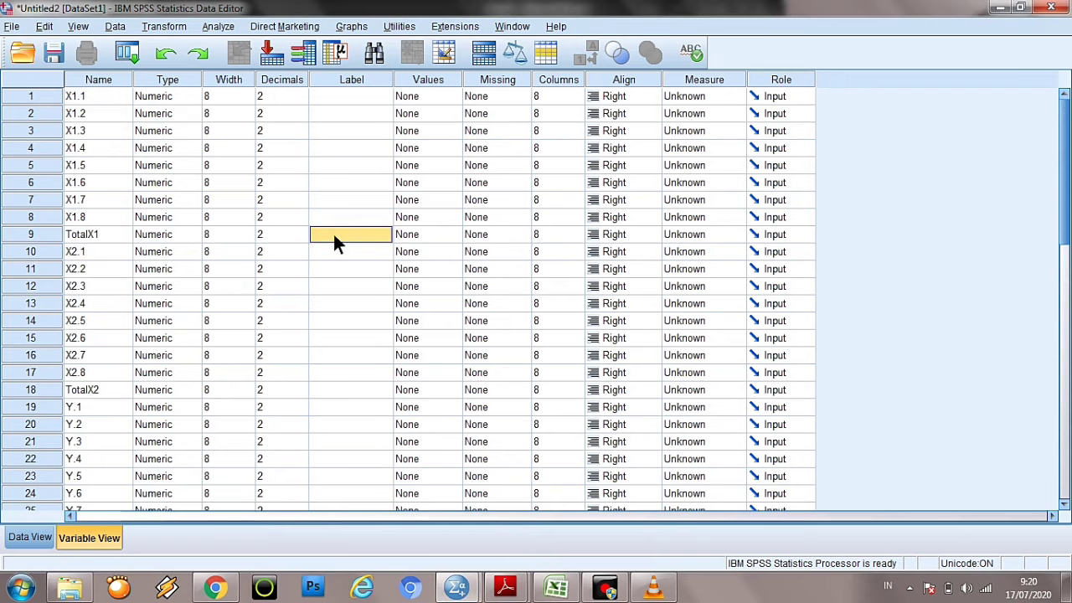
pyautogui.click(556, 589)
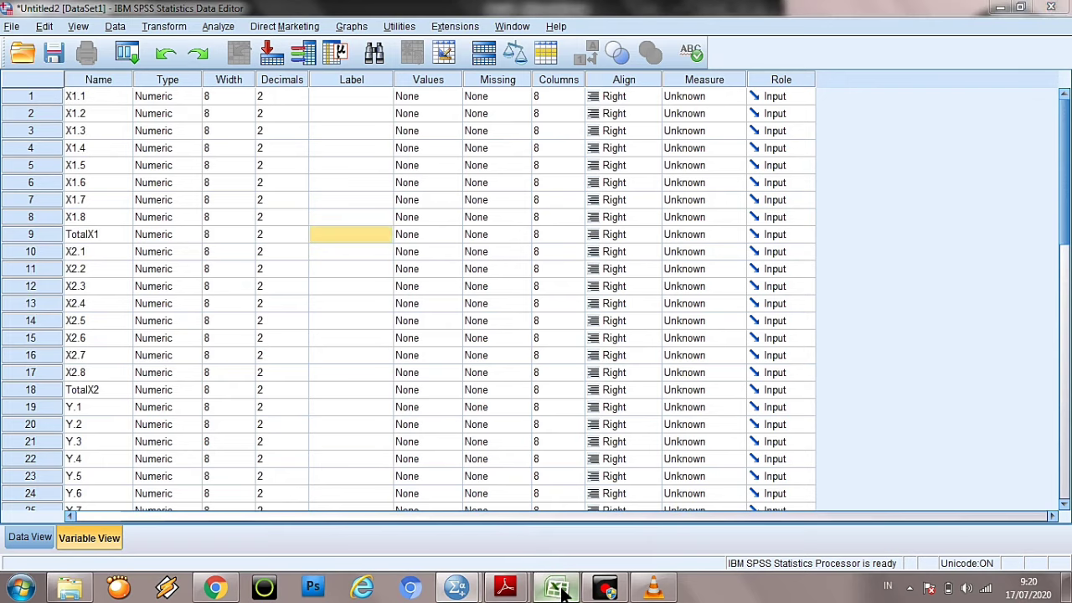
pyautogui.click(71, 548)
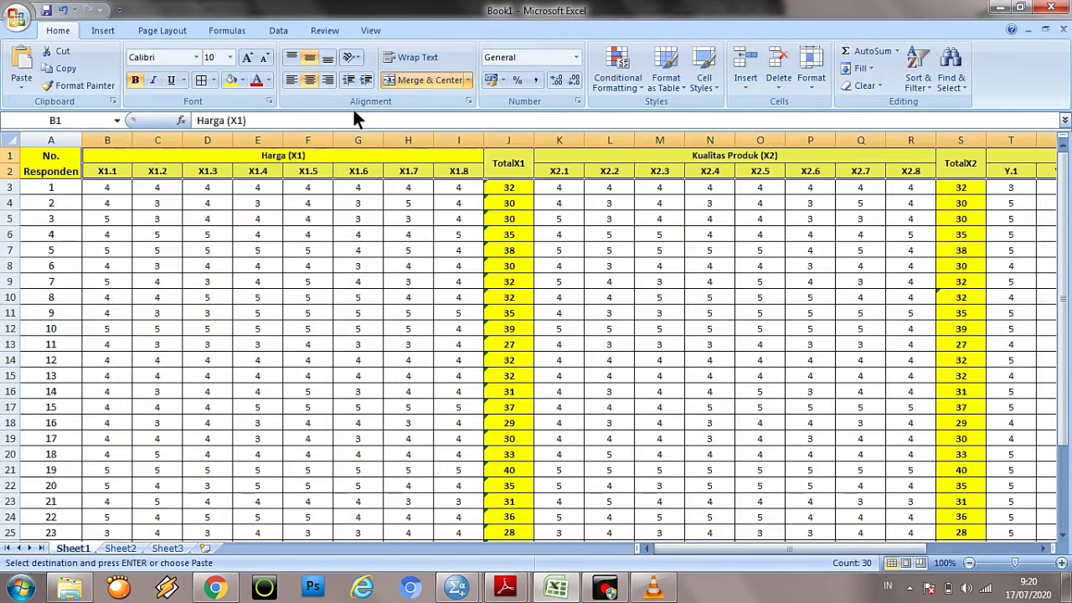
pyautogui.click(709, 160)
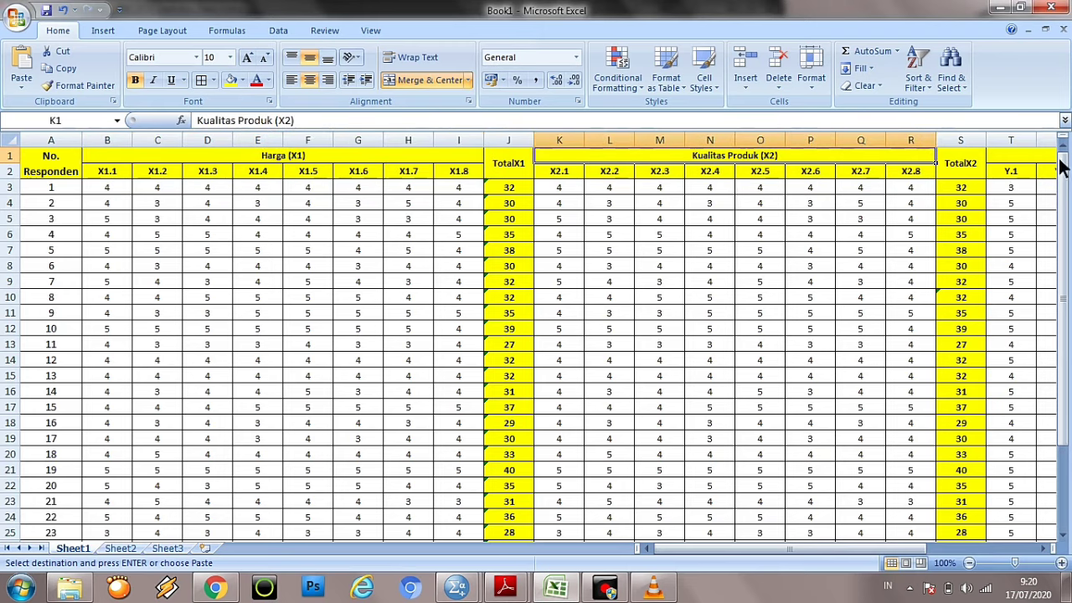
pyautogui.click(1011, 155)
pyautogui.click(849, 549)
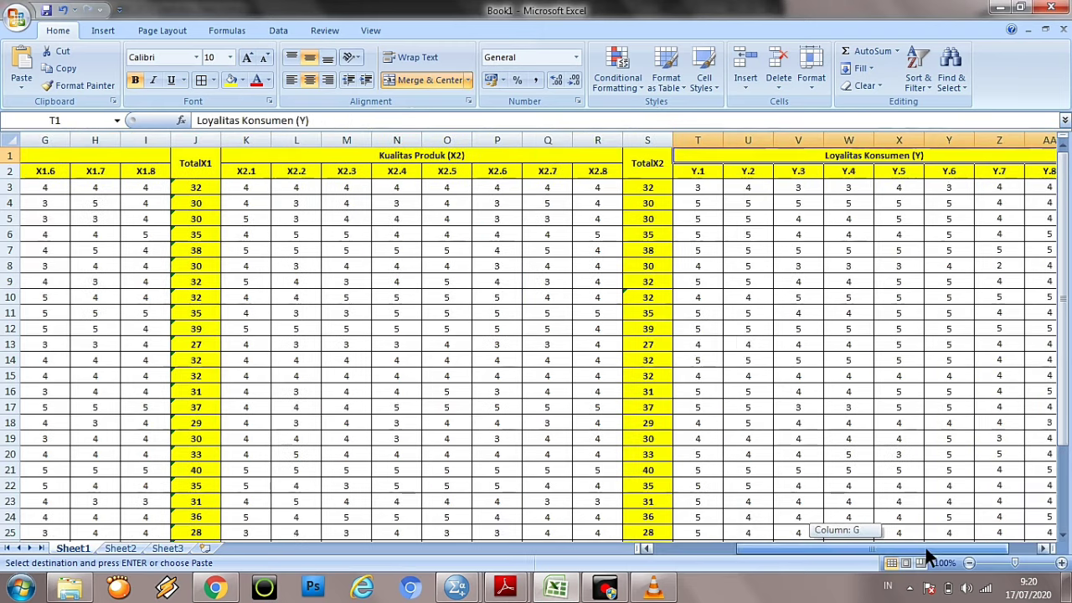
pyautogui.moveTo(475, 592)
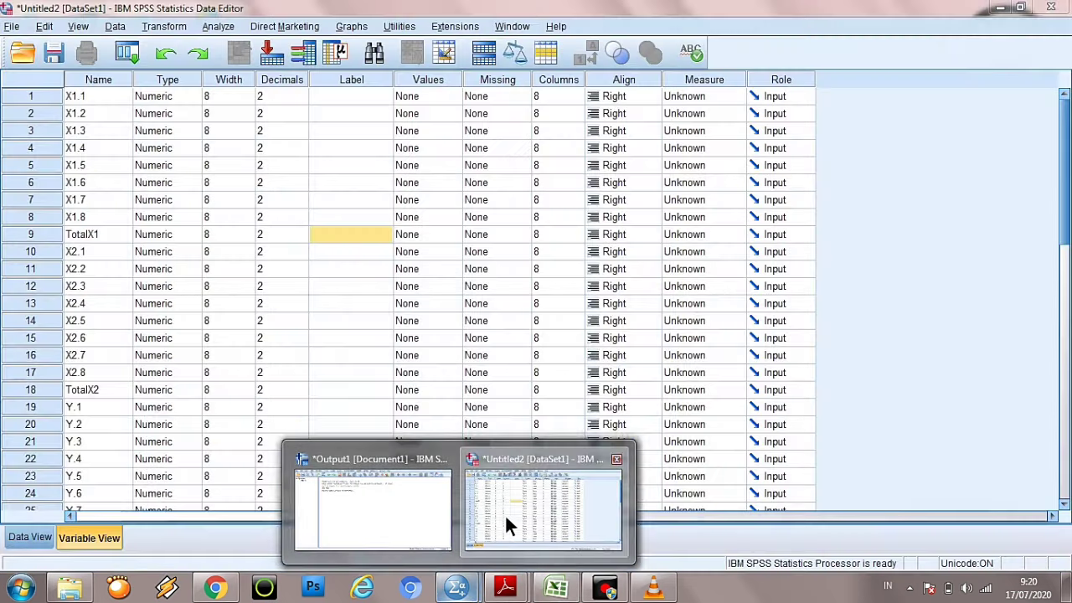
pyautogui.click(504, 513)
pyautogui.write('Harga')
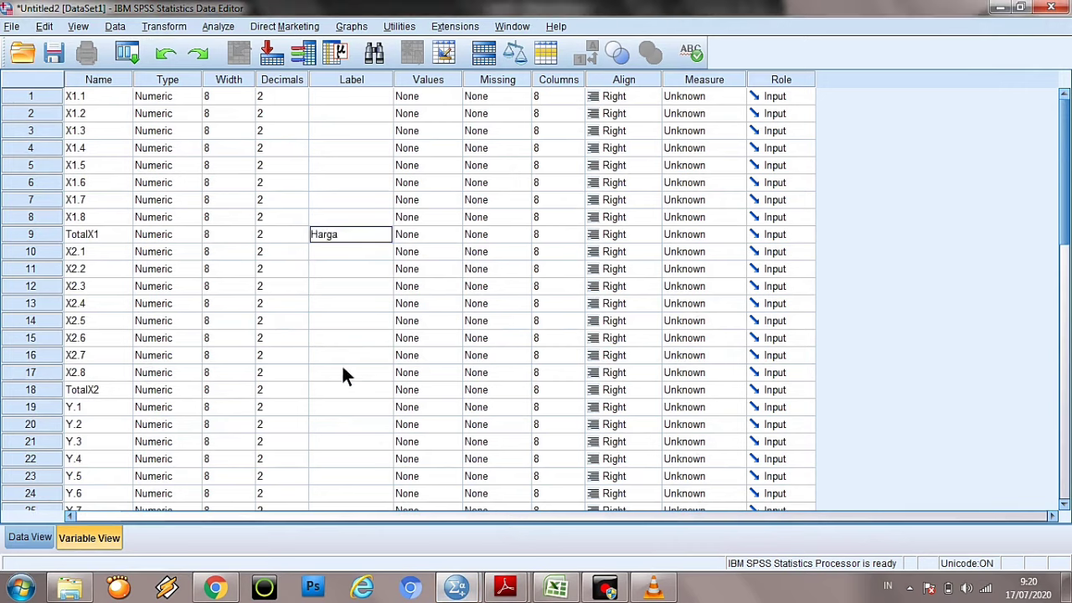
# - Label the TotalX2 variable "Kualitas Produk" and the TotalY variable "Loyalitas Konsumen"
pyautogui.click(339, 391)
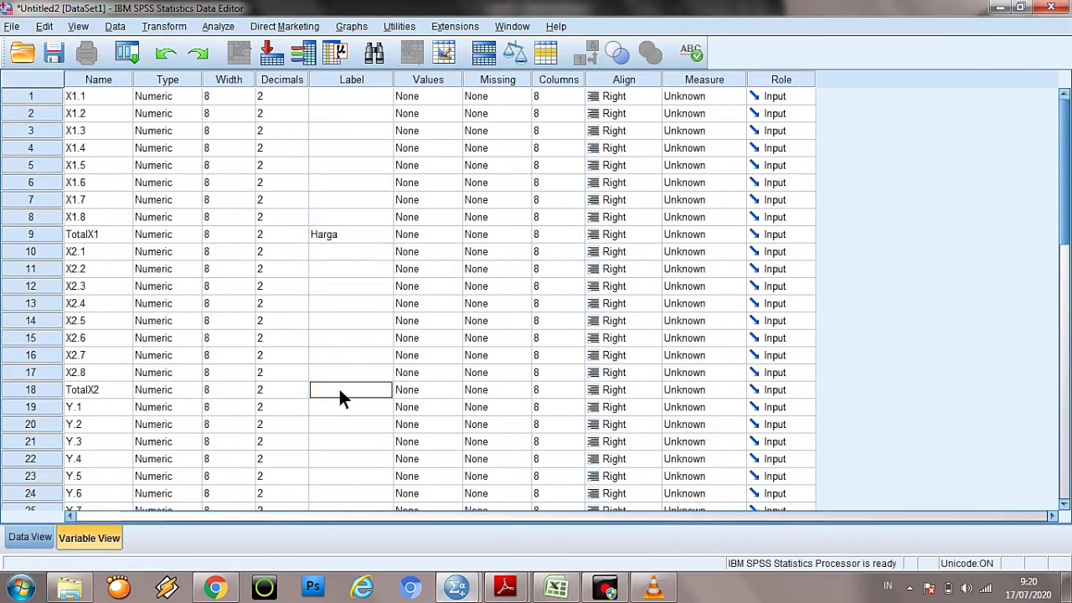
pyautogui.write('Kualitas Produk')
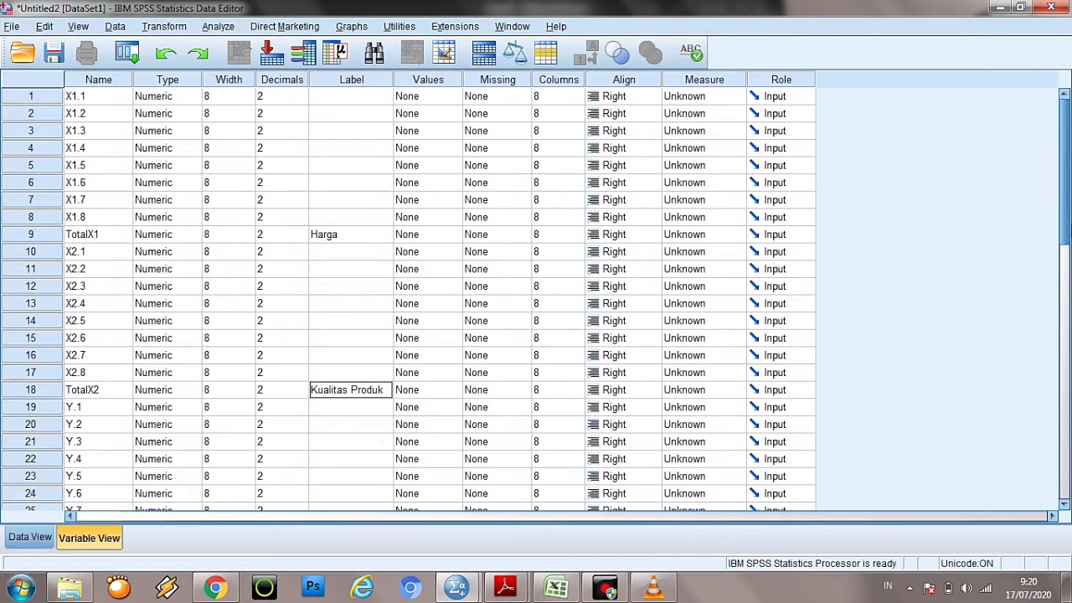
pyautogui.scroll(-4, 374, 304)
pyautogui.click(355, 345)
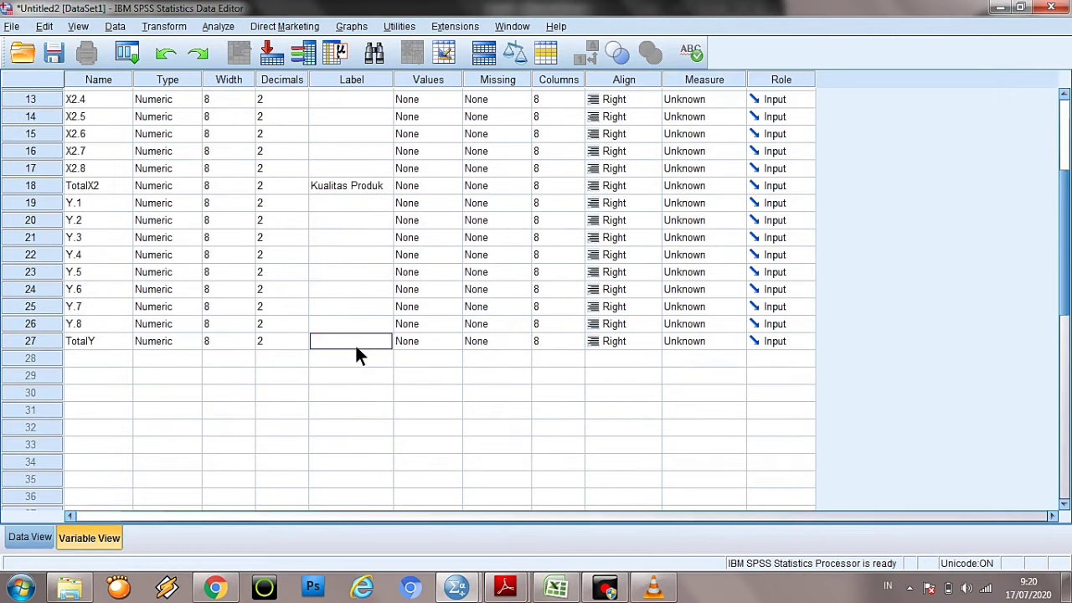
pyautogui.write('Loyalitas Konsumen')
# - Set the decimals of variable X1.1 to 0
pyautogui.moveTo(1057, 234); pyautogui.dragTo(1062, 164)
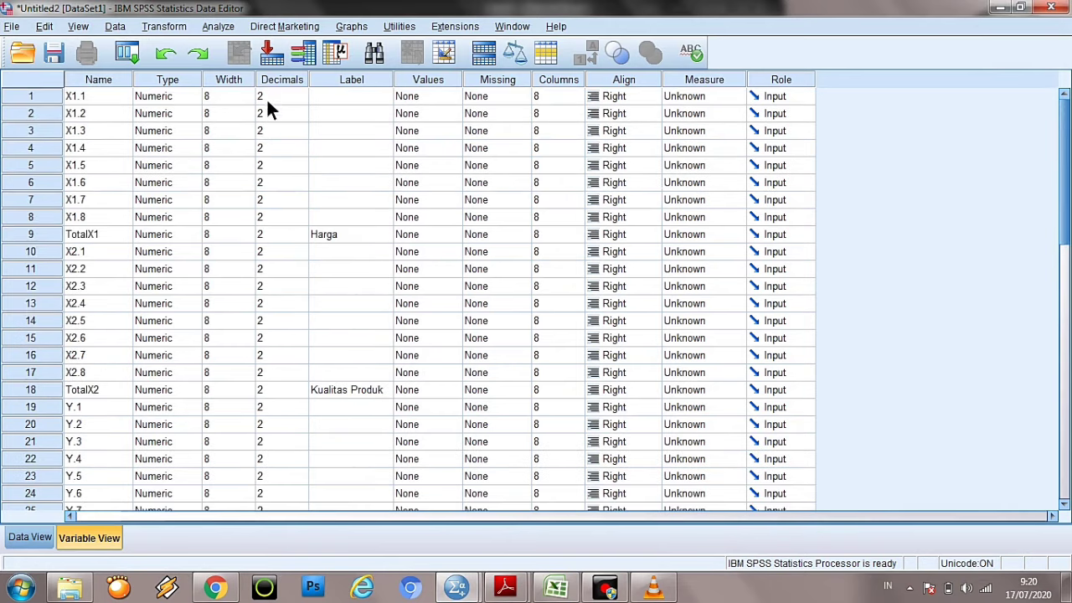
pyautogui.click(293, 97)
pyautogui.doubleClick(304, 96)
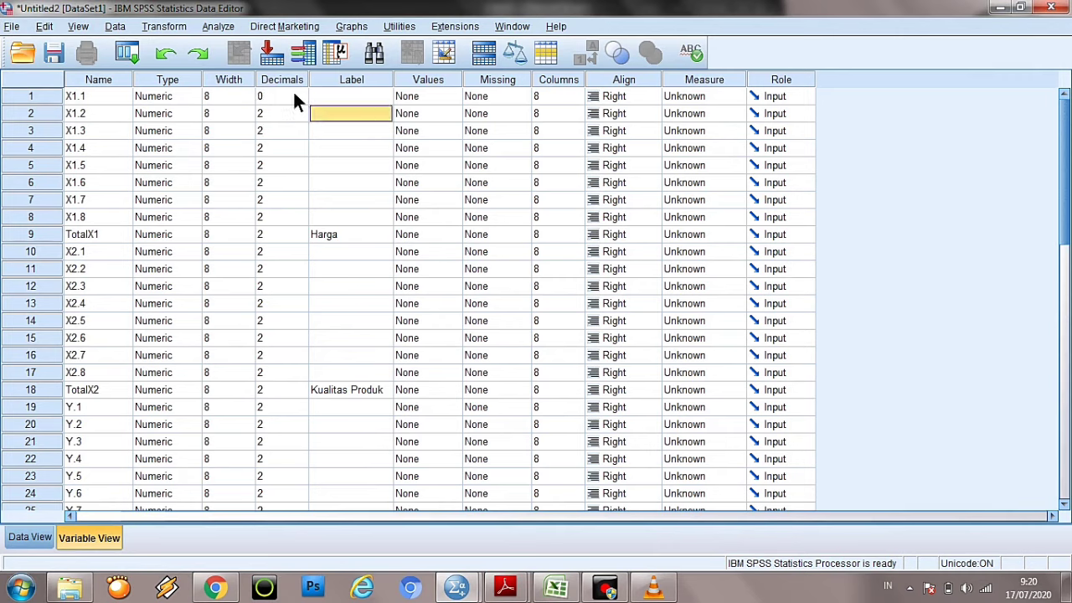
# - Copy the decimals setting of X1.1 to all other variables, from X1.2 through TotalY
pyautogui.rightClick(295, 96)
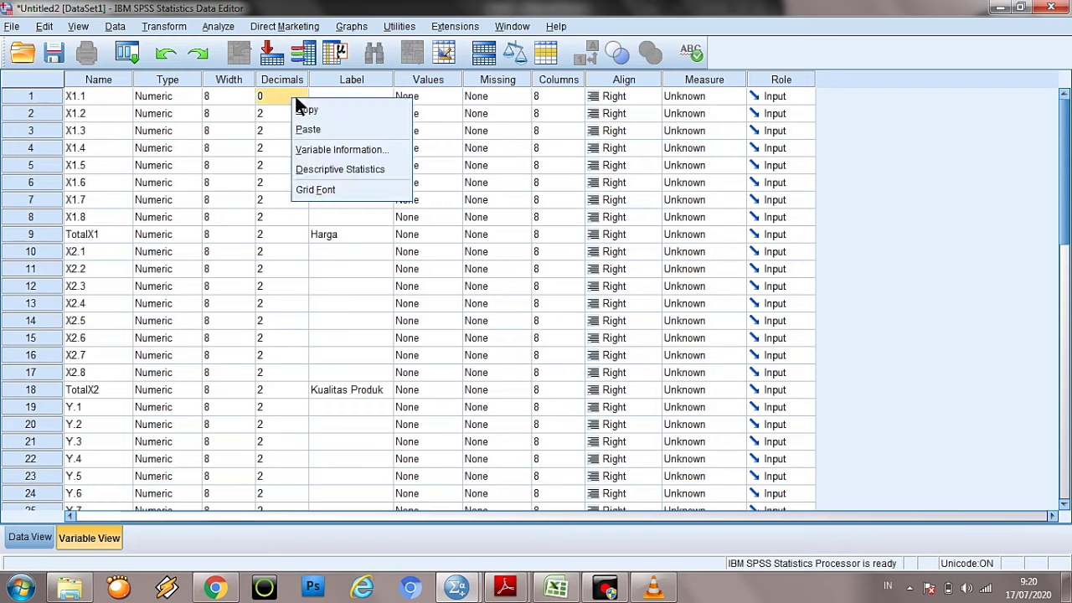
pyautogui.click(306, 109)
pyautogui.click(306, 112)
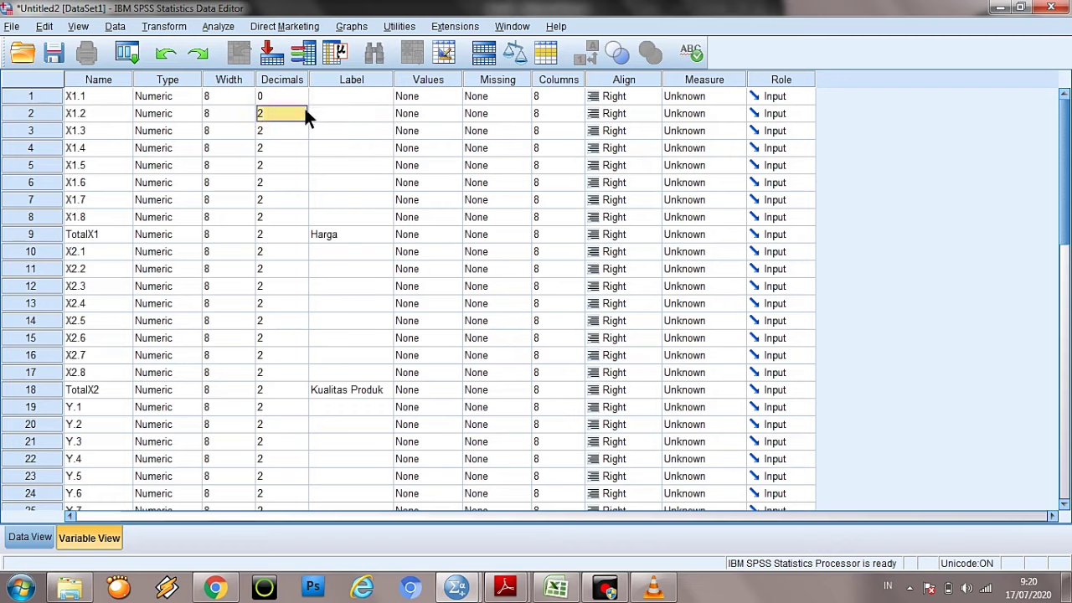
pyautogui.moveTo(289, 217); pyautogui.dragTo(294, 372)
pyautogui.rightClick(293, 372)
pyautogui.moveTo(279, 116); pyautogui.dragTo(295, 391)
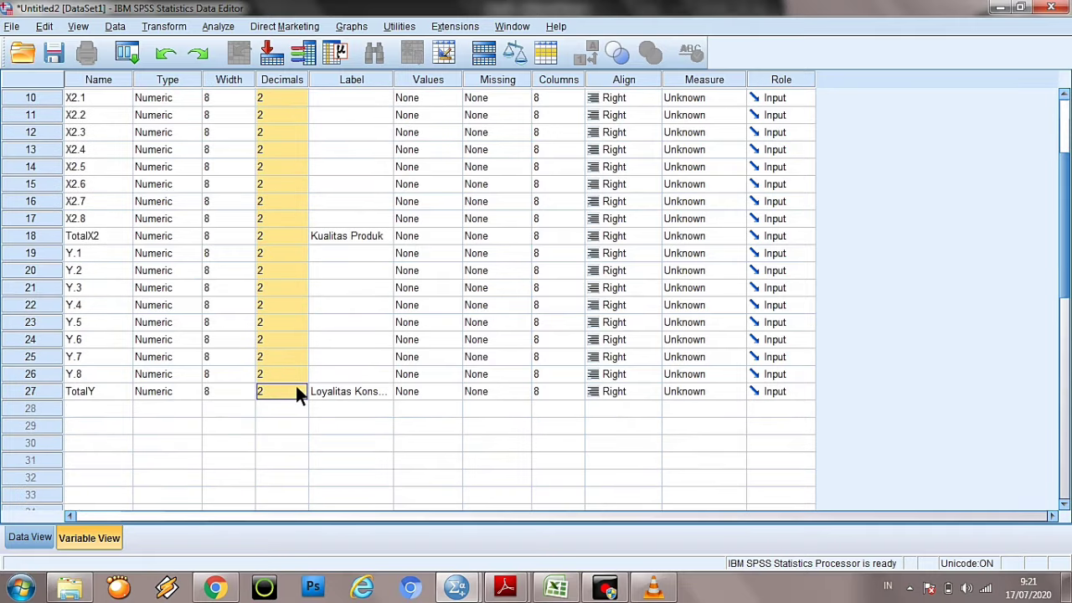
pyautogui.rightClick(296, 386)
pyautogui.click(310, 419)
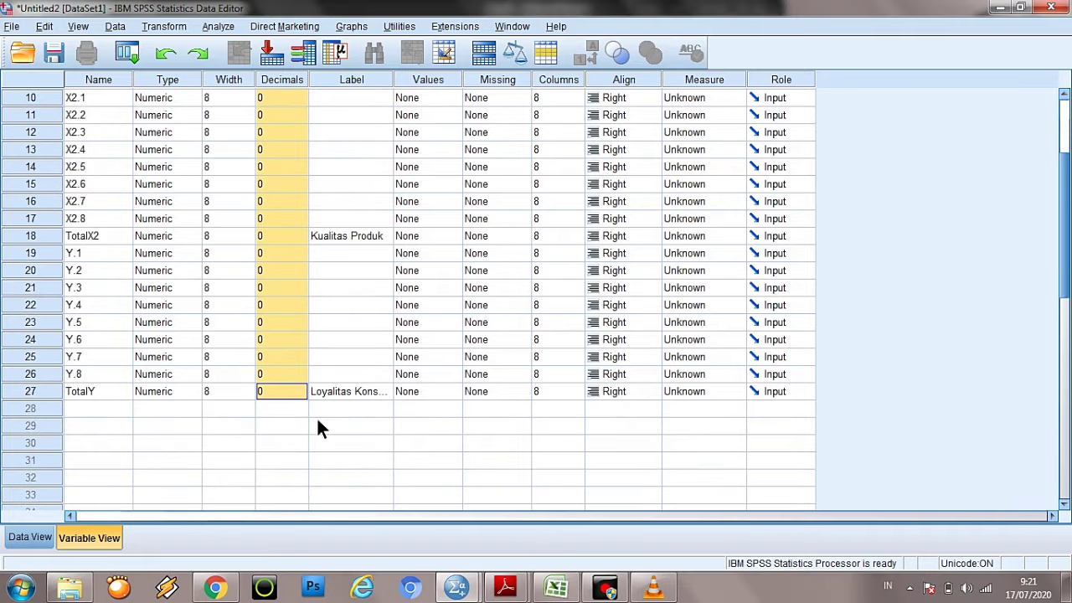
# - Show the dataset in Data View and look over the empty variable columns starting at X1.1
pyautogui.moveTo(1066, 225); pyautogui.dragTo(1066, 168)
pyautogui.click(30, 537)
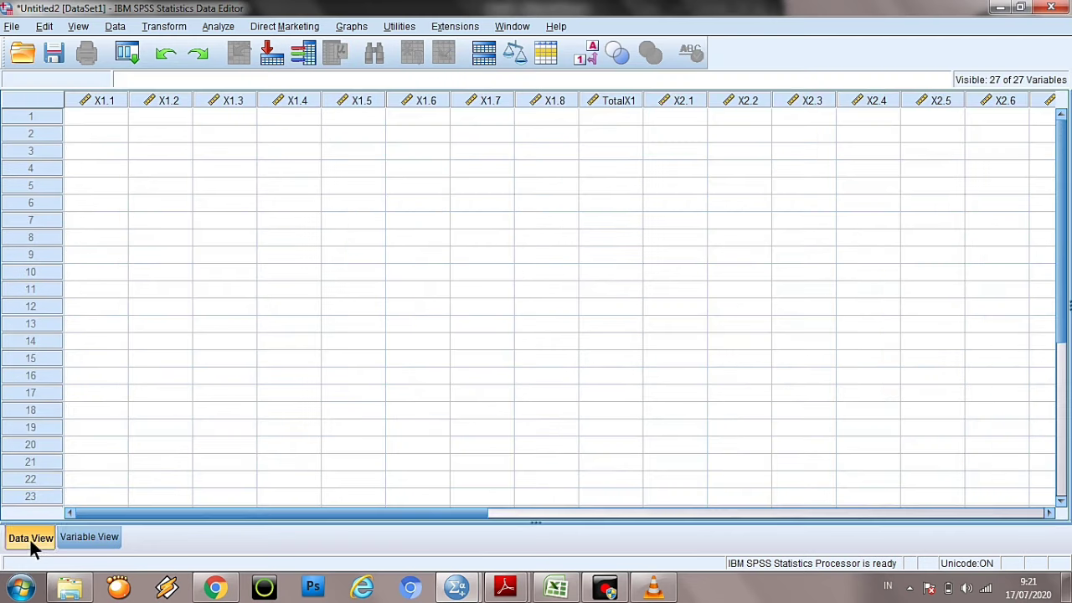
pyautogui.moveTo(103, 100); pyautogui.dragTo(82, 134)
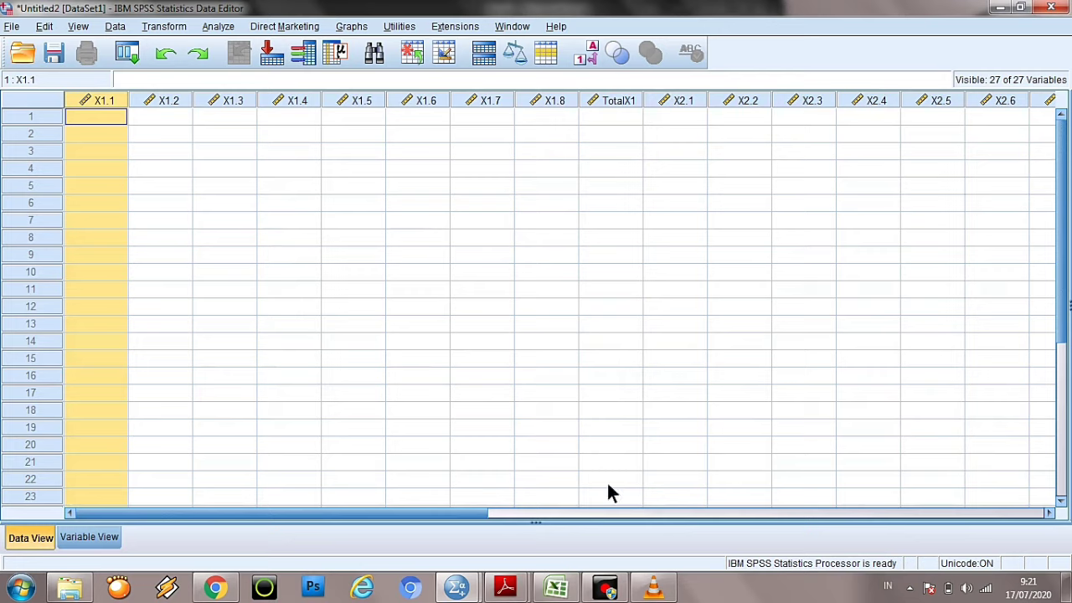
pyautogui.moveTo(471, 512); pyautogui.dragTo(8, 552)
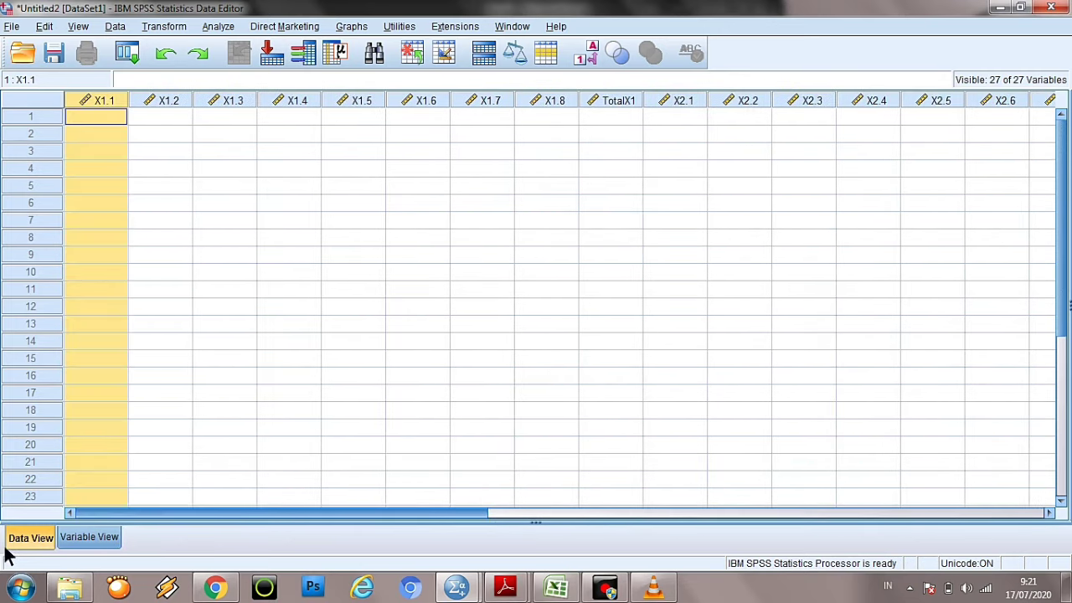
# - Switch to Excel and copy the response data with totals in B3:AB32 of Sheet1
pyautogui.click(556, 589)
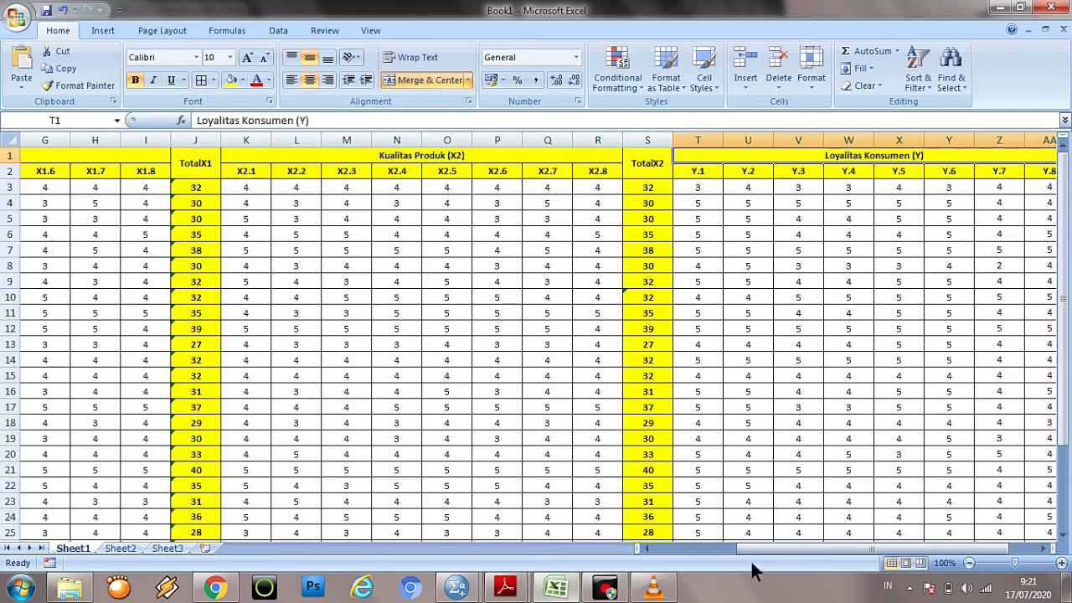
pyautogui.moveTo(754, 549); pyautogui.dragTo(677, 551)
pyautogui.moveTo(107, 187); pyautogui.dragTo(959, 511)
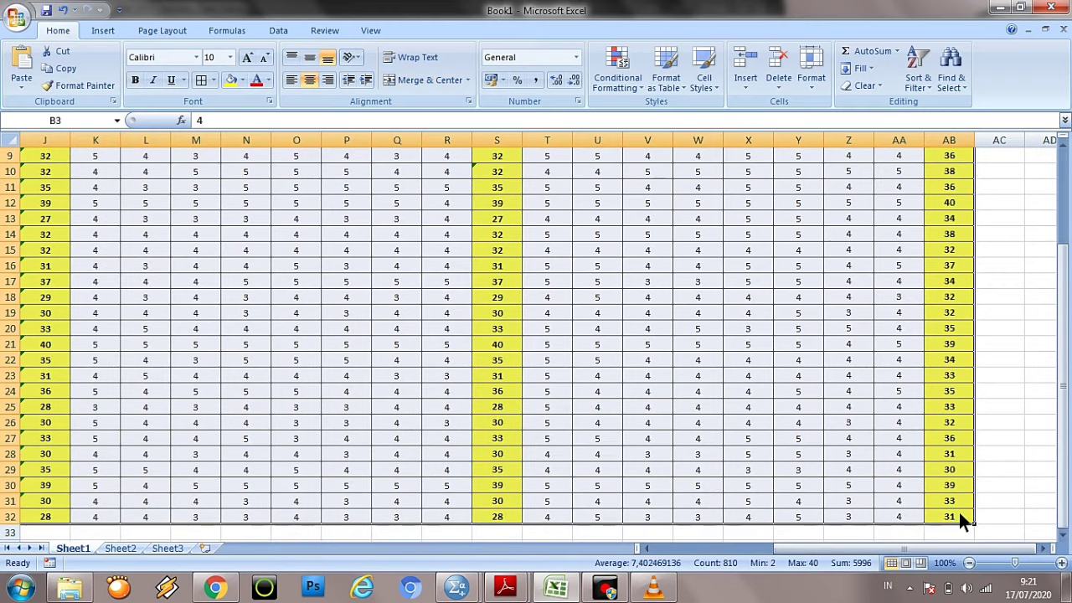
pyautogui.hotkey('ctrl', 'c')
# - Switch to the SPSS data editor and paste the copied responses starting at row 1 of X1.1
pyautogui.moveTo(456, 586)
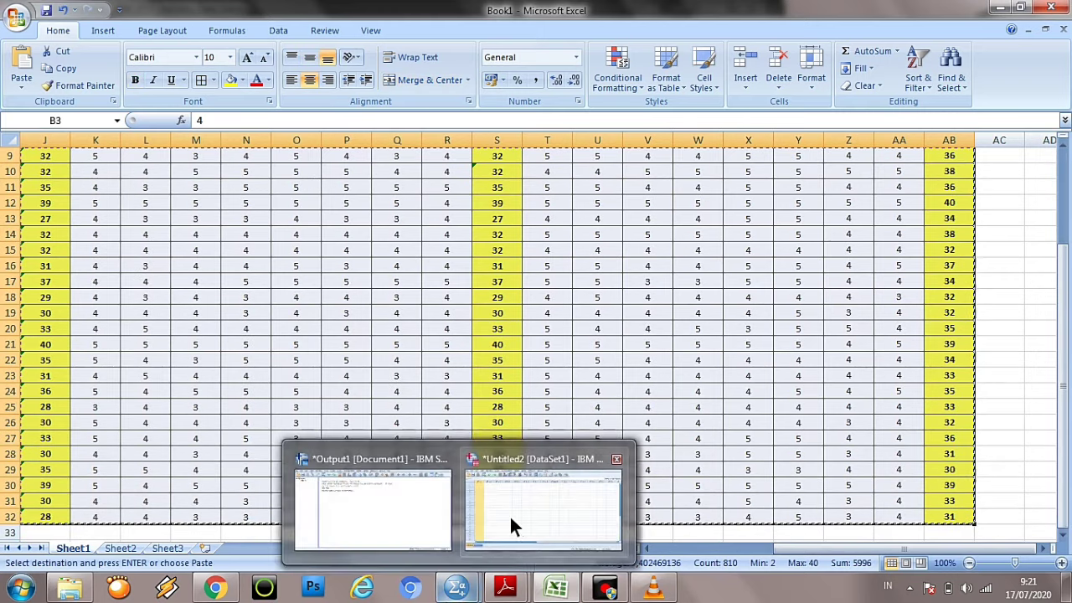
pyautogui.click(514, 514)
pyautogui.click(117, 116)
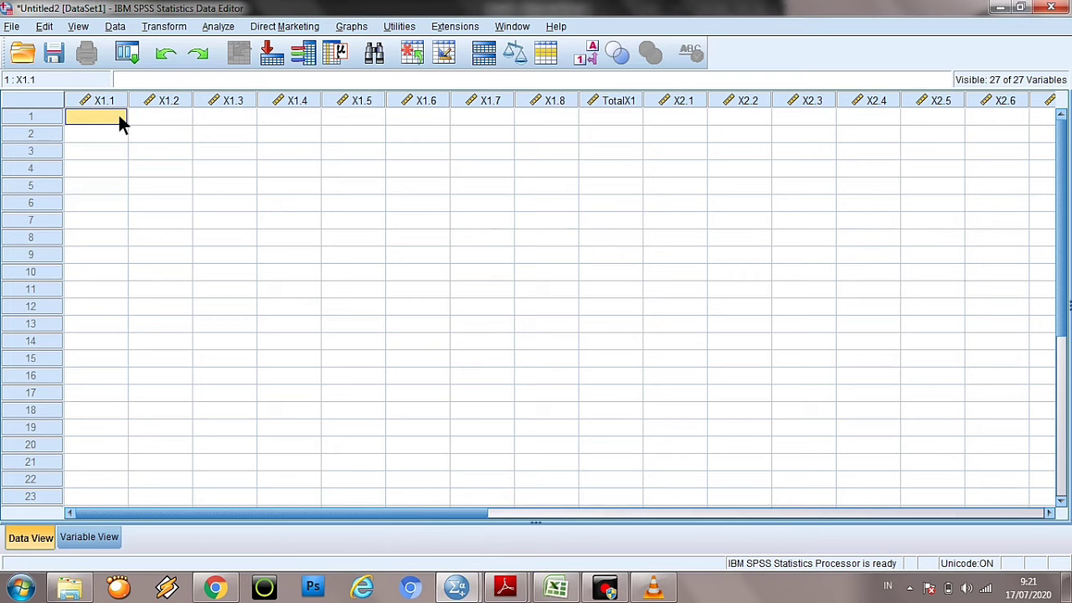
pyautogui.rightClick(118, 115)
pyautogui.click(146, 168)
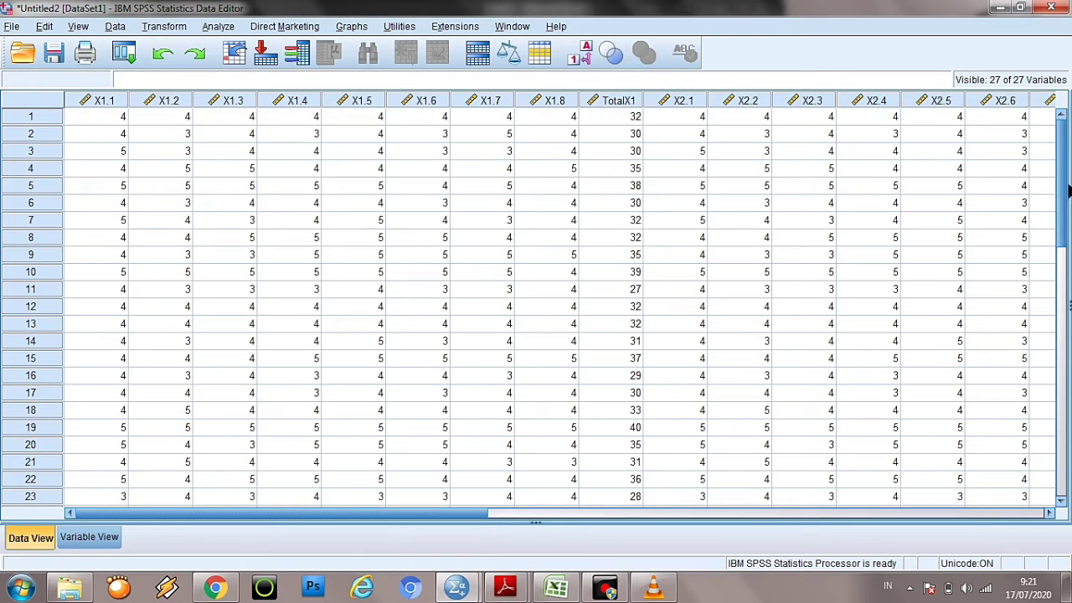
pyautogui.click(1063, 310)
pyautogui.scroll(8, 1062, 310)
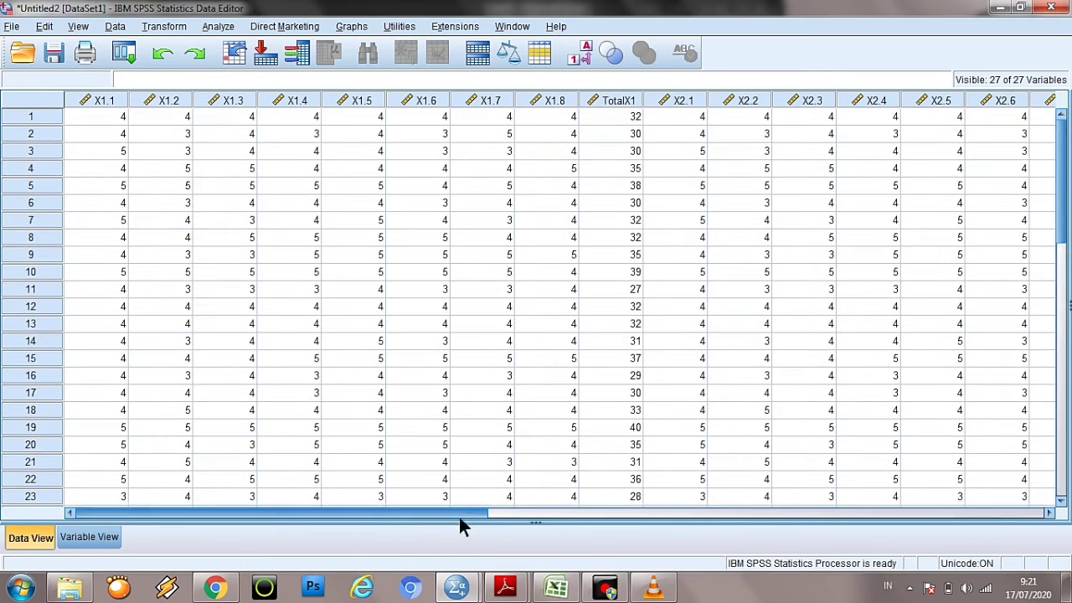
pyautogui.moveTo(446, 521); pyautogui.dragTo(305, 524)
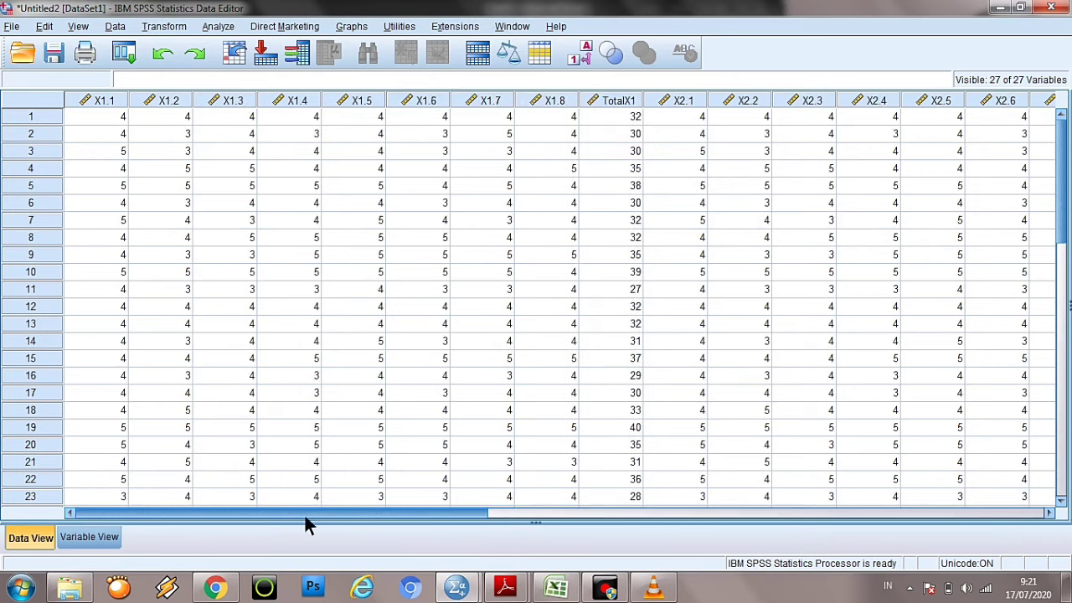
# - Start a Linear Regression analysis and assign Harga [TotalX1] and Kualitas Produk [TotalX2] as the independent variables
pyautogui.click(224, 29)
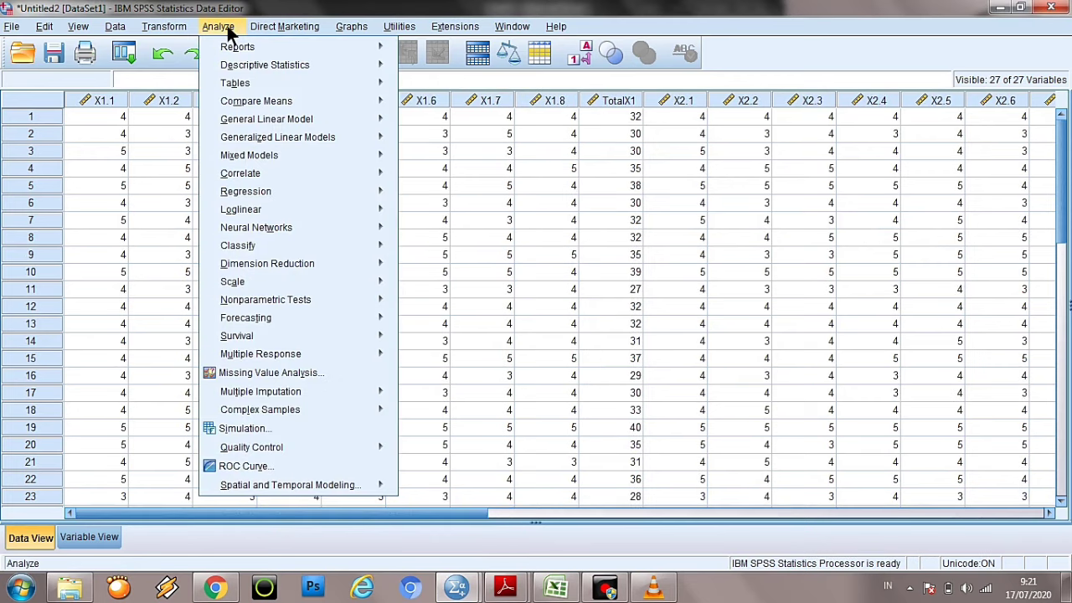
pyautogui.moveTo(378, 191)
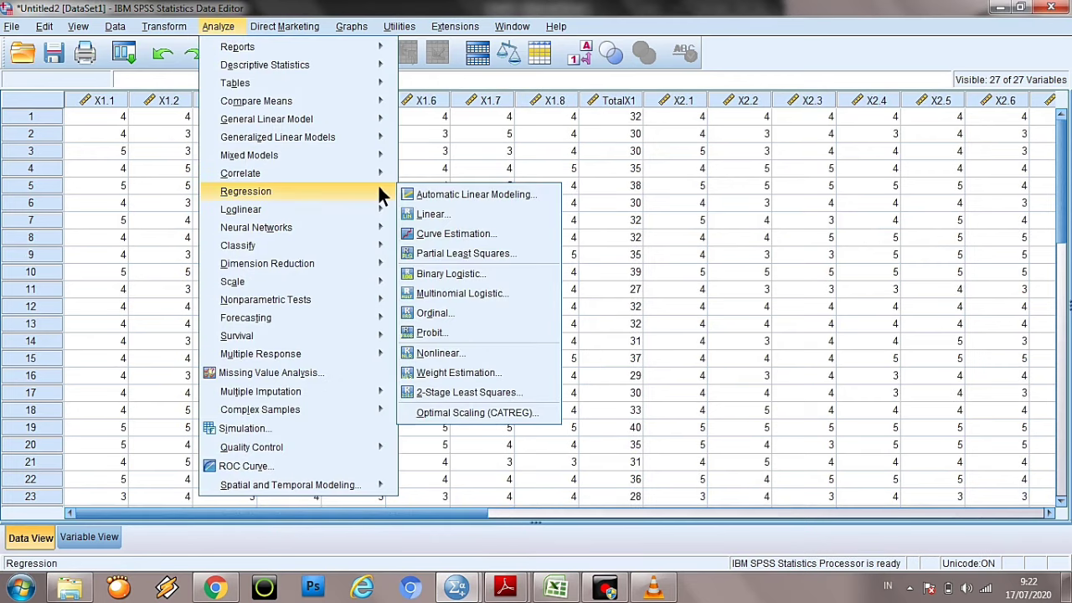
pyautogui.click(433, 214)
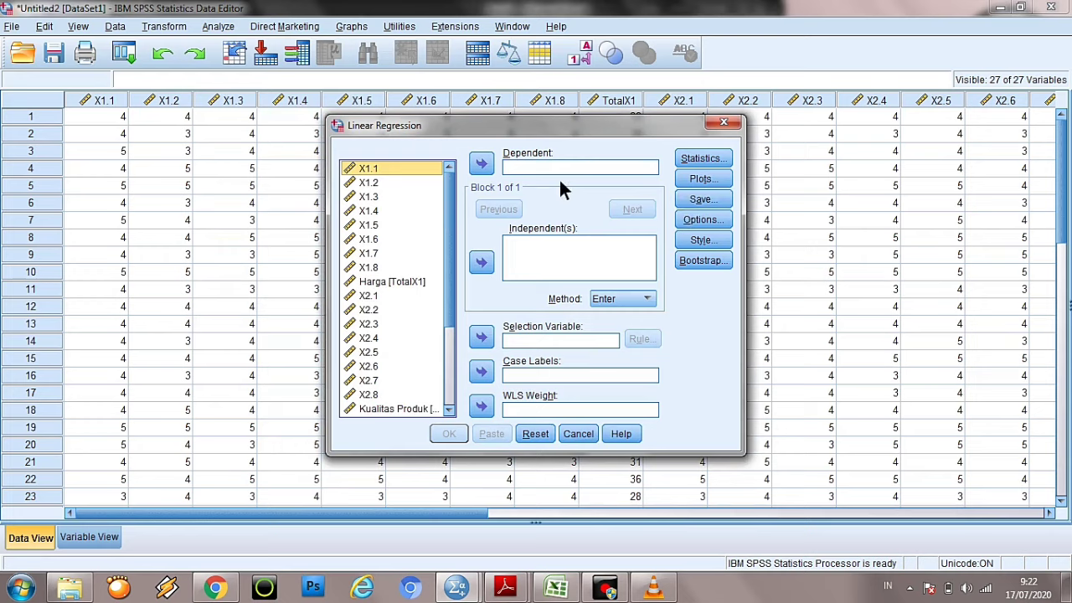
pyautogui.click(428, 282)
pyautogui.moveTo(454, 251); pyautogui.dragTo(457, 314)
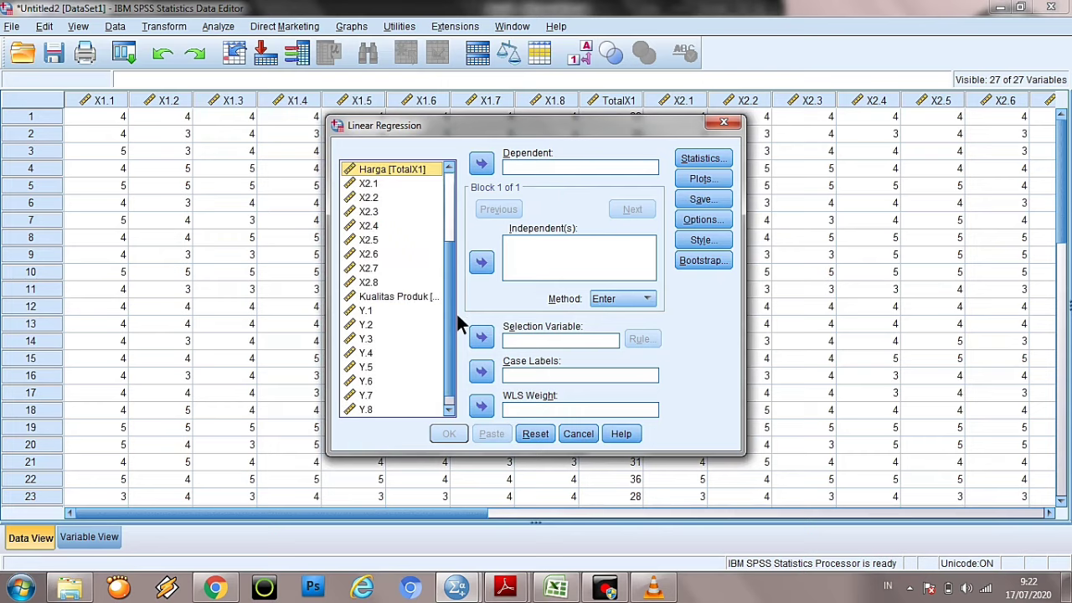
pyautogui.keyDown('ctrl'); pyautogui.click(430, 298); pyautogui.keyUp('ctrl')
pyautogui.click(482, 262)
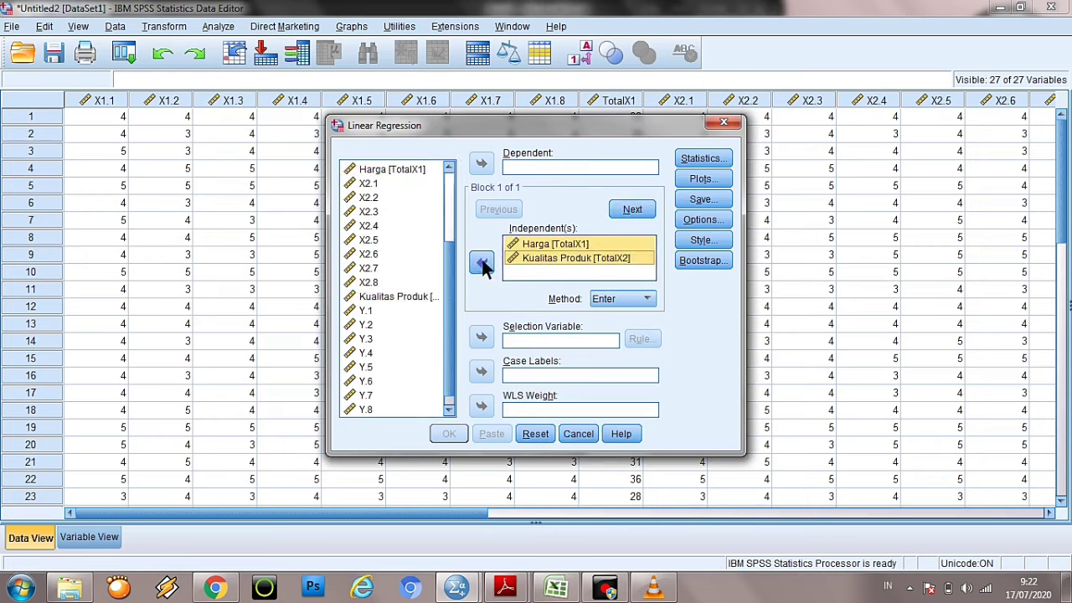
# - Assign Loyalitas Konsumen [TotalY] as the dependent variable of the linear regression
pyautogui.scroll(-1, 456, 301)
pyautogui.click(409, 410)
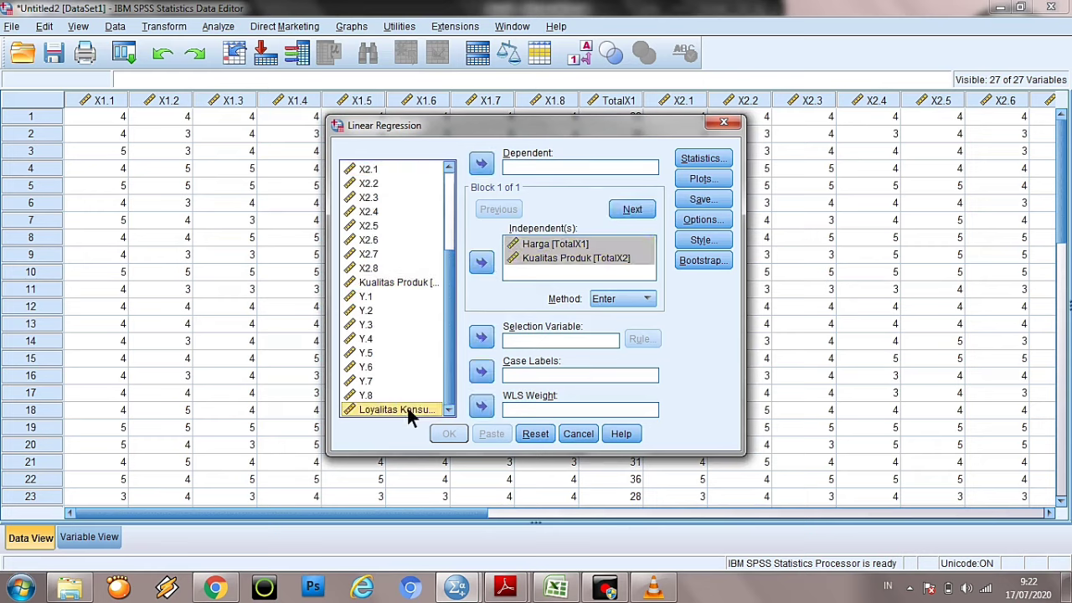
pyautogui.click(481, 165)
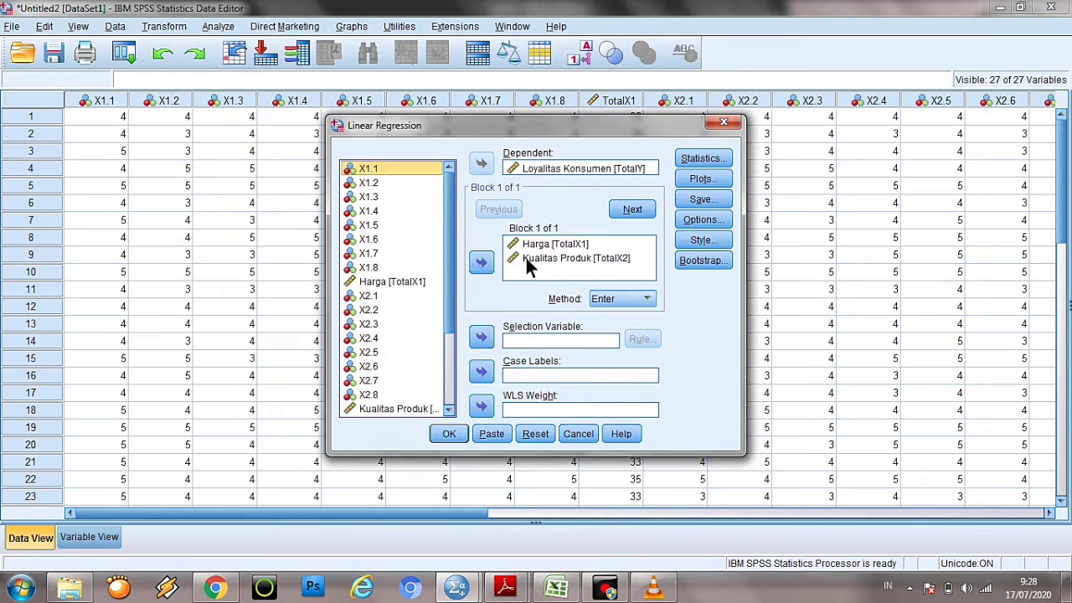
# - Remove Kualitas Produk [TotalX2] from the independent variables and run the regression with Harga only
pyautogui.click(531, 259)
pyautogui.click(489, 263)
pyautogui.click(445, 431)
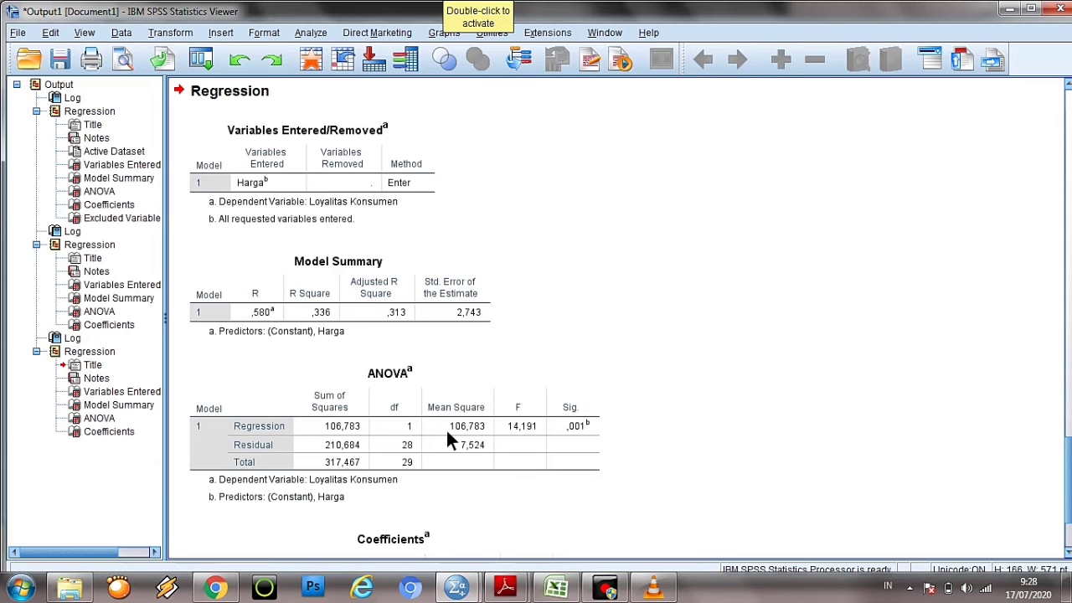
# - Compare the regression output of the two-predictor model with the Harga-only model, including the Coefficients table
pyautogui.scroll(15, 452, 428)
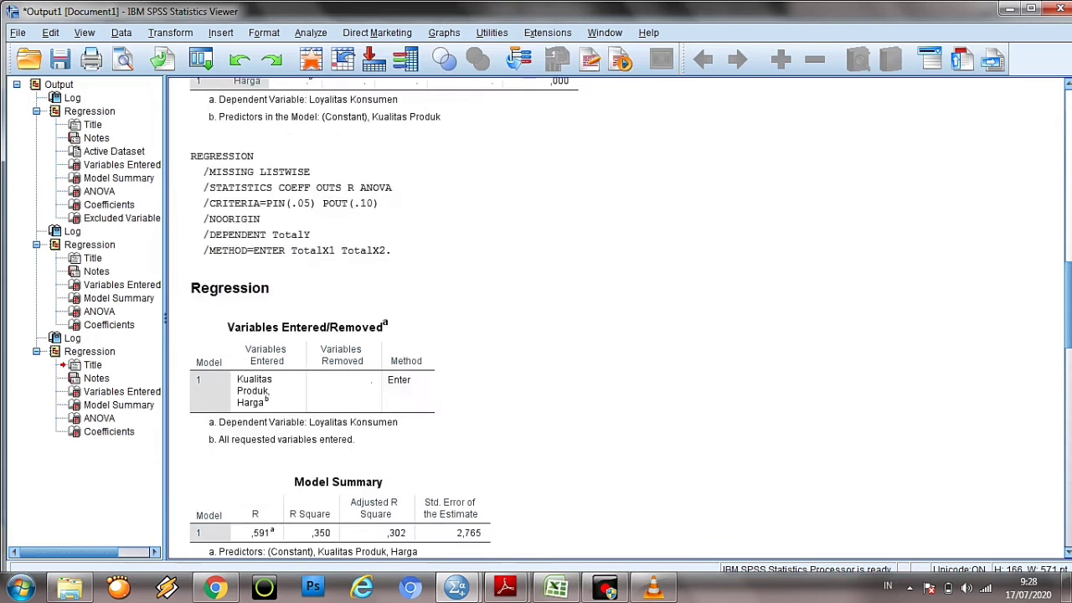
pyautogui.scroll(-15, 536, 319)
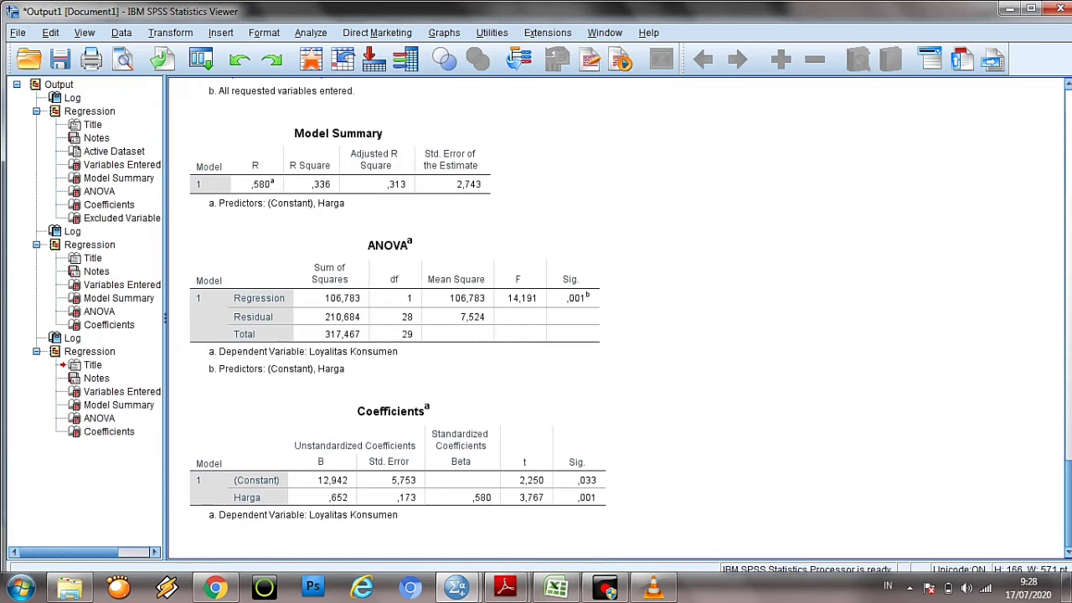
pyautogui.scroll(10, 616, 319)
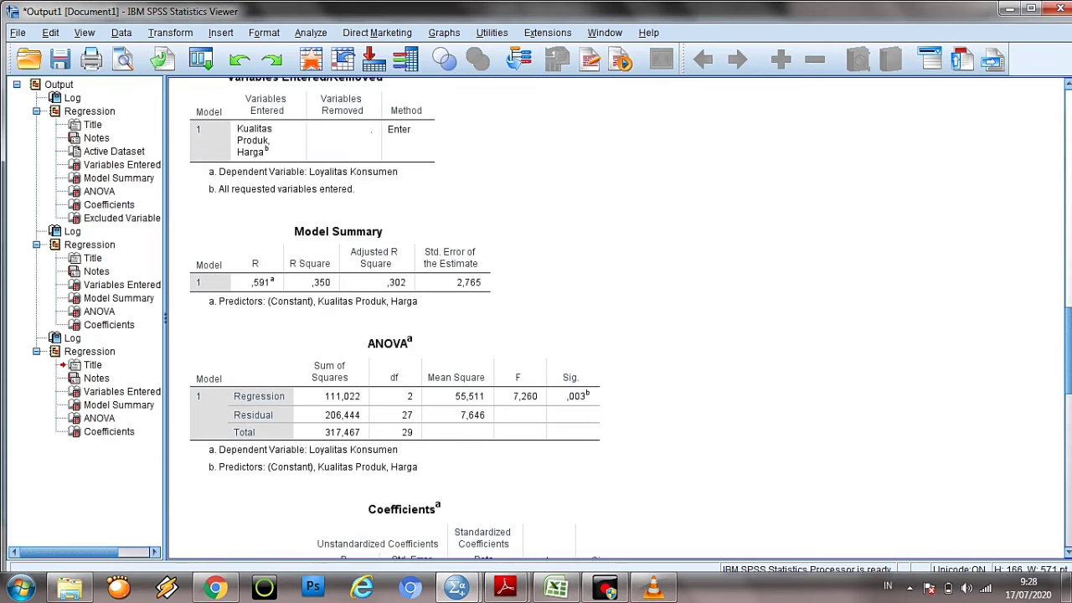
pyautogui.scroll(-10, 616, 318)
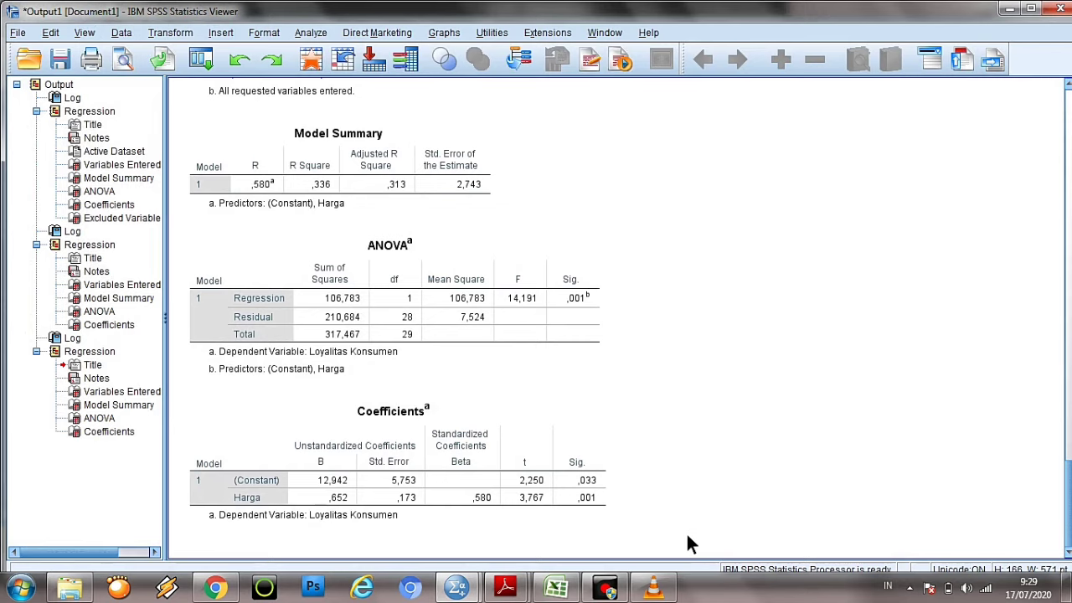
pyautogui.click(237, 499)
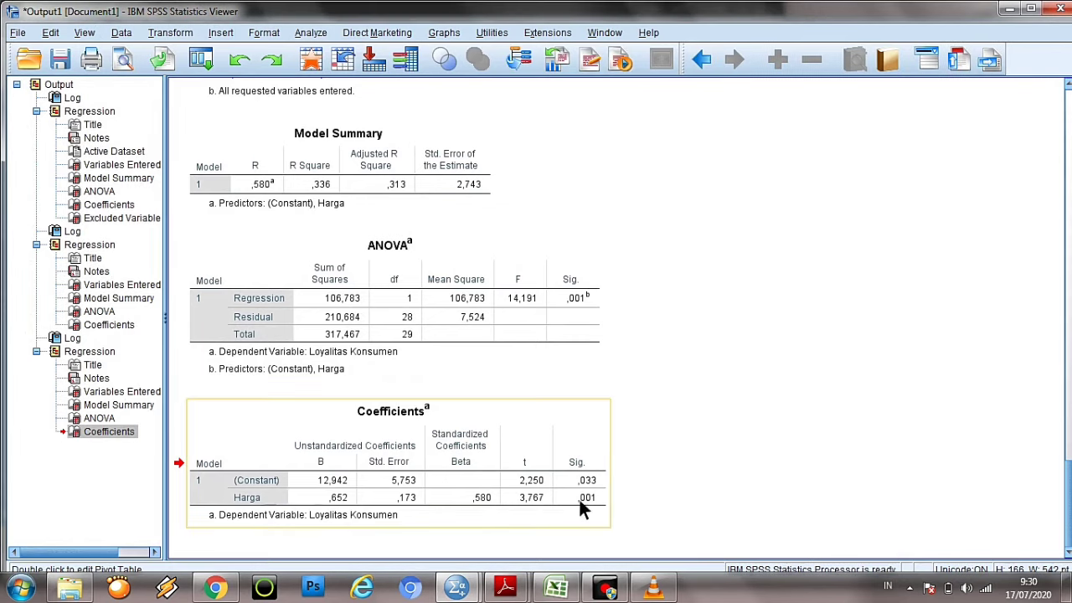
# - Open Notepad and narrow its window so the regression tables remain uncovered
pyautogui.click(22, 589)
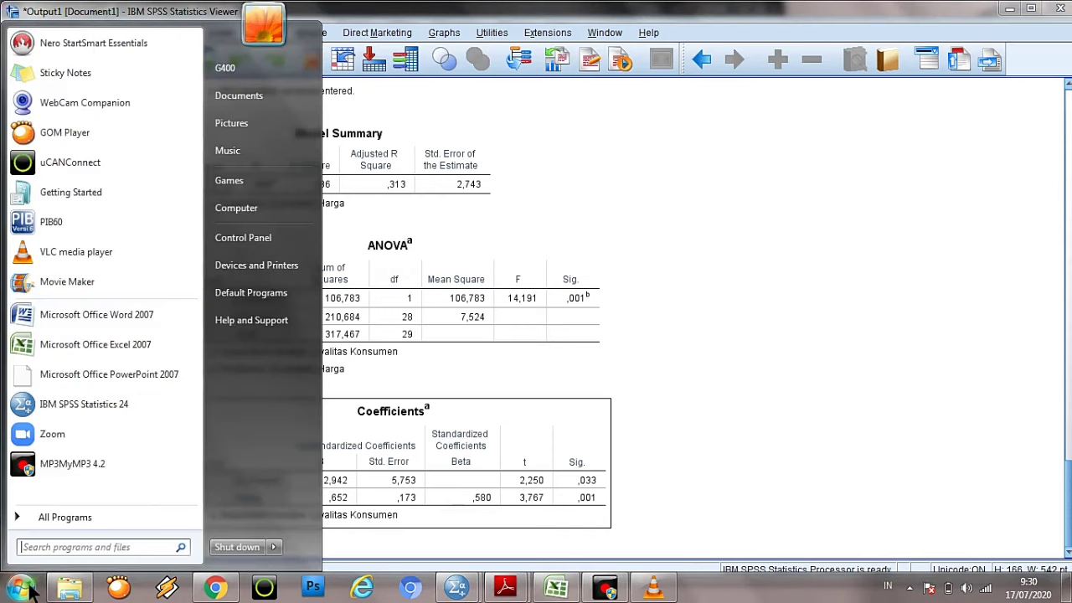
pyautogui.write('note')
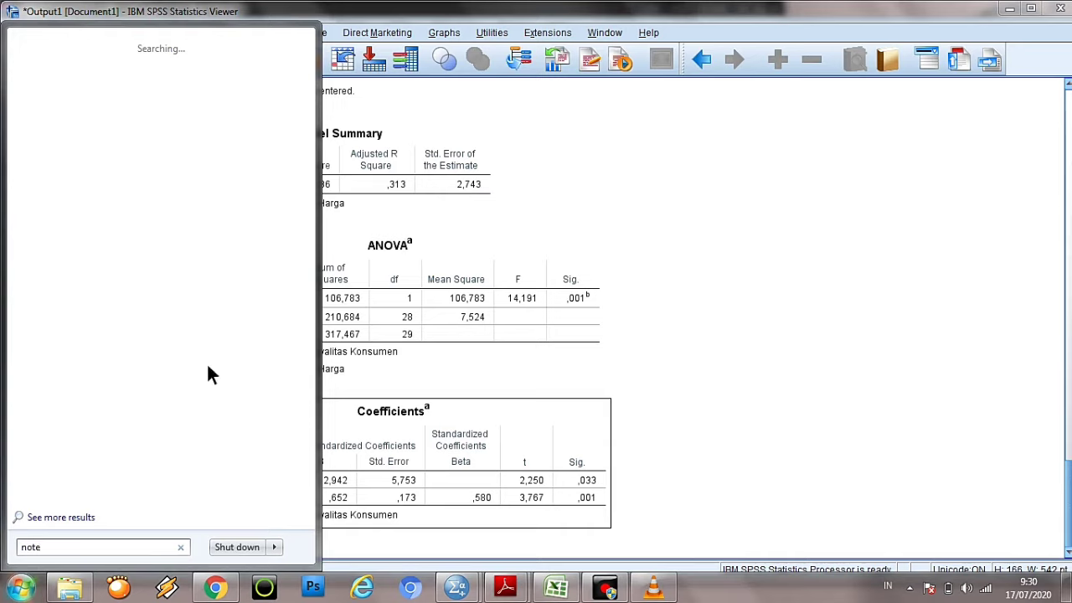
pyautogui.click(178, 428)
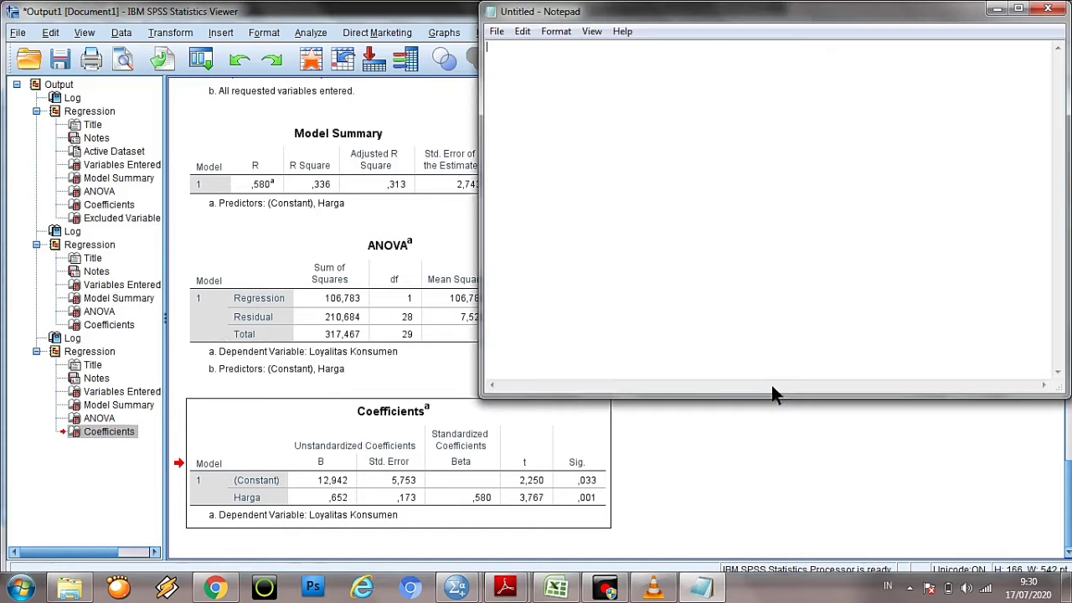
pyautogui.moveTo(482, 183); pyautogui.dragTo(616, 183)
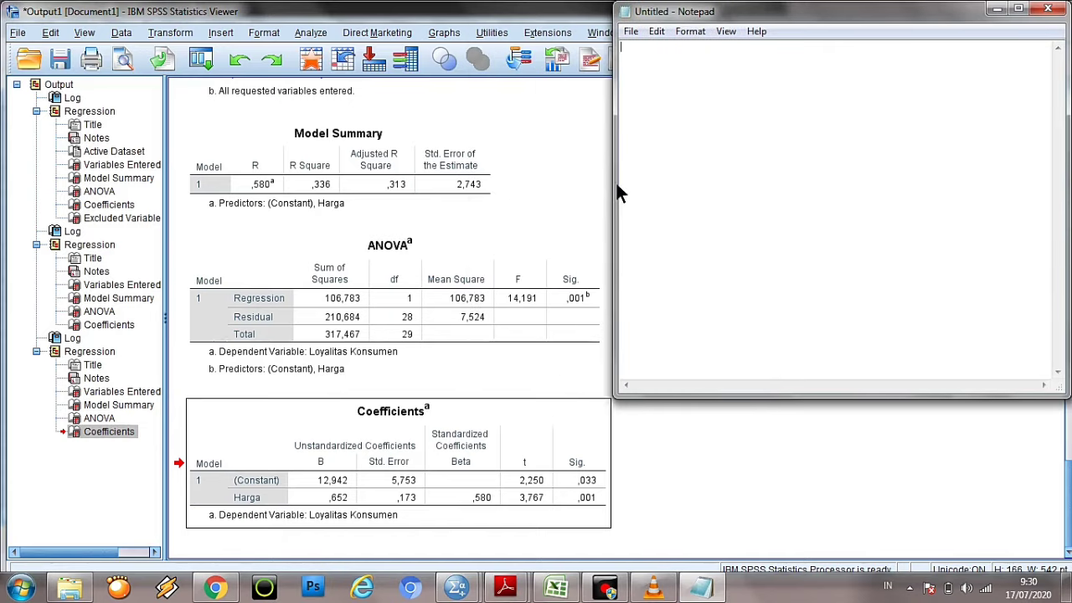
# - Write the heading "UJI HIPOTESIS", the item "1. UJI T" and the line "VARIABEL X1 TERHADAP Y" in the note
pyautogui.write('UJI HIPOTESIS')
pyautogui.press('Return')
pyautogui.press('Return')
pyautogui.write('1. UJI T ')
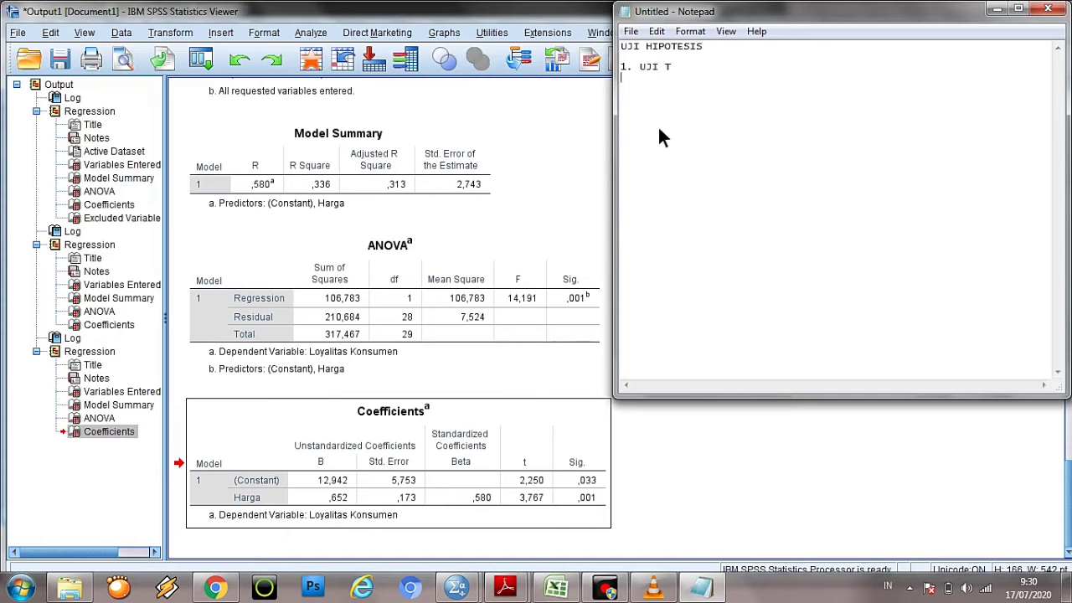
pyautogui.write('VARIABEL X1 TERHADAP Y')
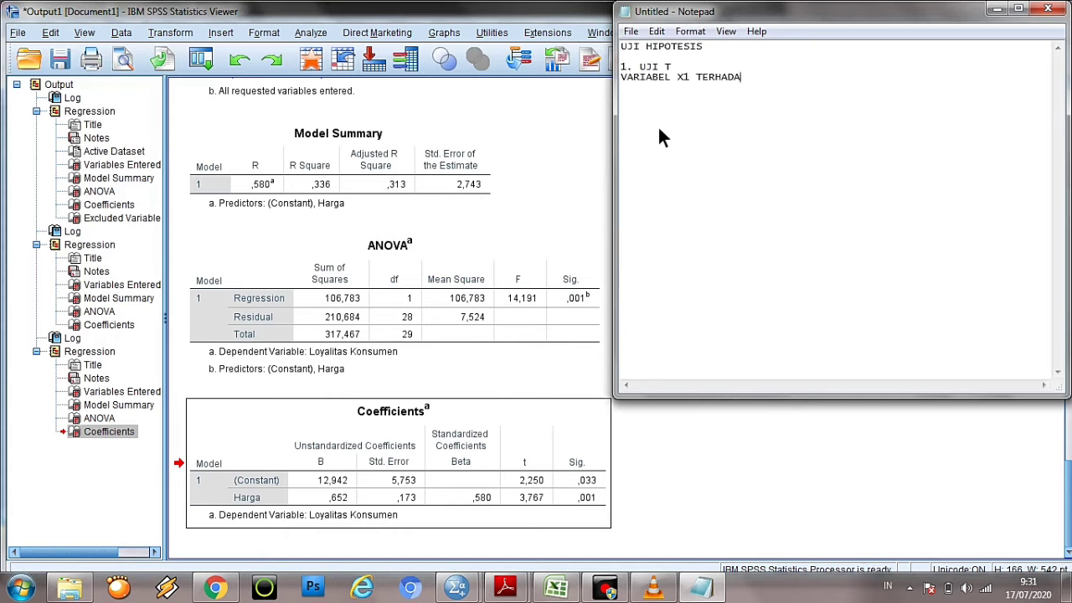
pyautogui.press('Return')
pyautogui.press('Return')
# - Insert the criteria "nilai sign. < 0,05" and "nilai t hitung > nilai t tabel" below the UJI T heading
pyautogui.click(624, 79)
pyautogui.press('Return')
pyautogui.press('Return')
pyautogui.press('Up')
pyautogui.press('Up')
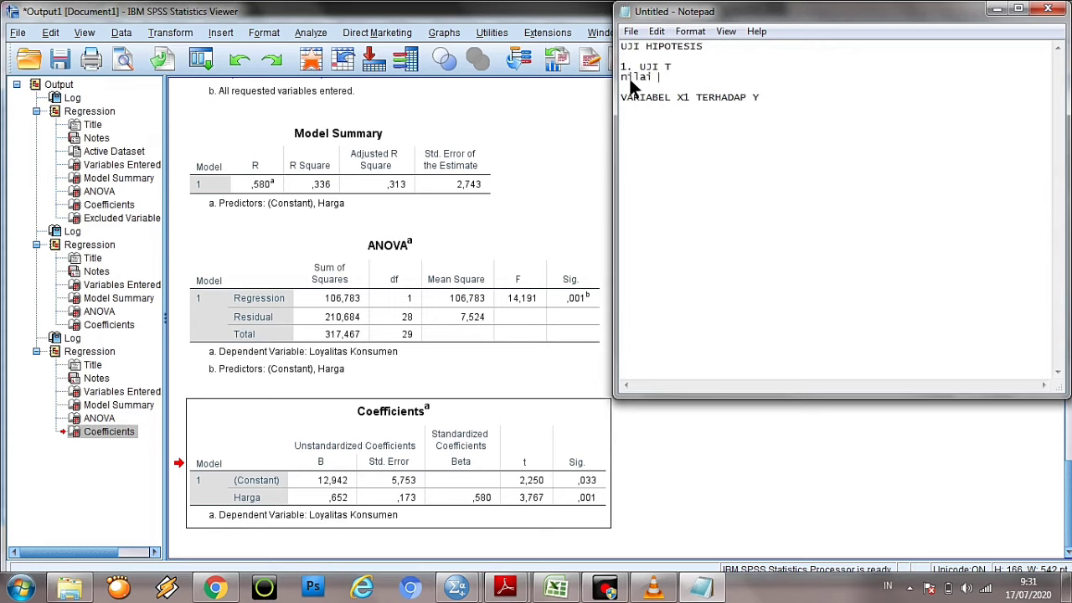
pyautogui.write('signifikasi')
pyautogui.press('BackSpace')
pyautogui.press('BackSpace')
pyautogui.press('BackSpace')
pyautogui.press('BackSpace')
pyautogui.press('BackSpace')
pyautogui.press('BackSpace')
pyautogui.press('BackSpace')
pyautogui.write('. < 0,05')
pyautogui.press('Return')
pyautogui.write('nilai t hitung')
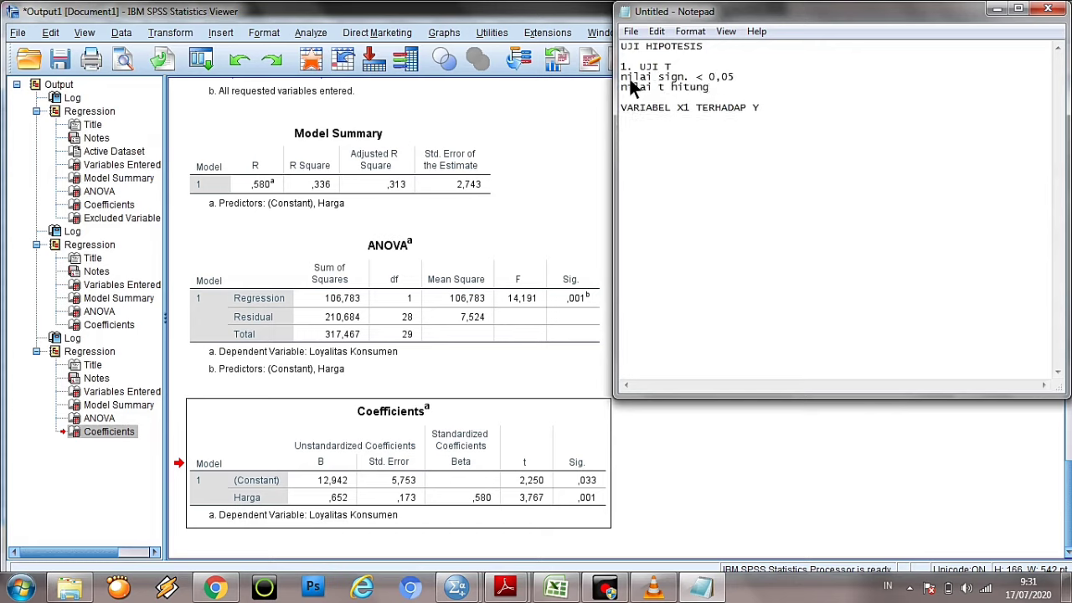
pyautogui.write(' > nilai t tabel')
pyautogui.moveTo(624, 78); pyautogui.dragTo(814, 89)
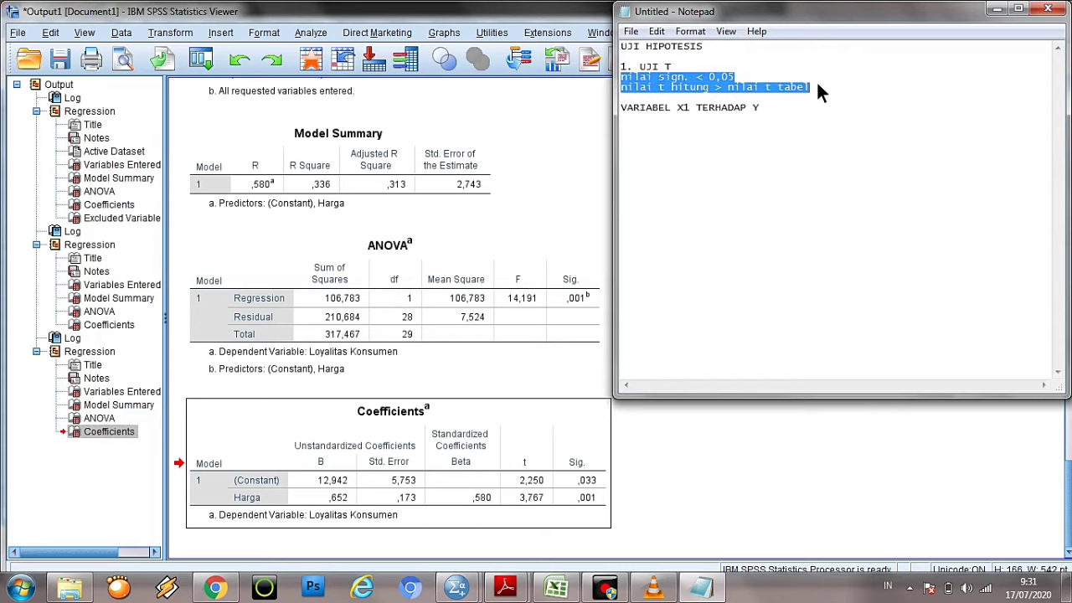
# - Add the formula "t tabel = t ( a/2 ; n-k-1)" below the two criteria, separated by a blank line
pyautogui.click(818, 85)
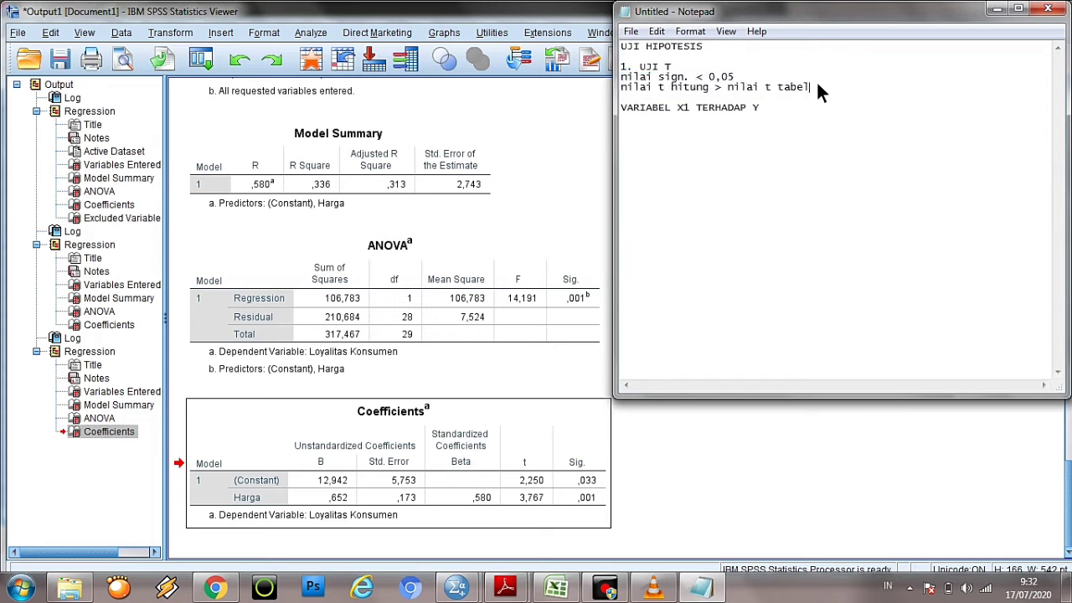
pyautogui.press('Return')
pyautogui.press('Return')
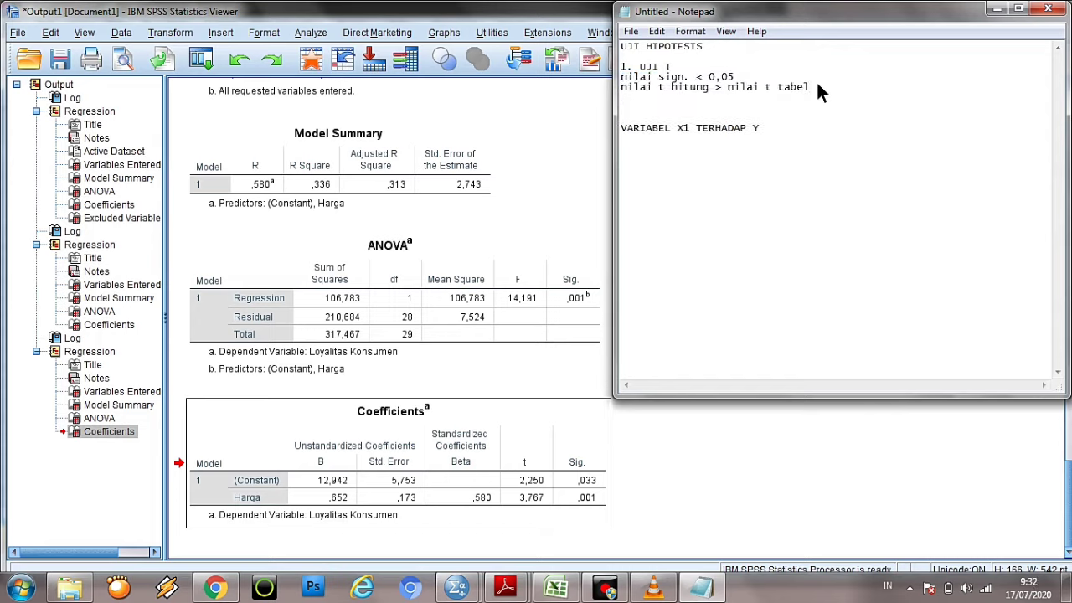
pyautogui.write('t tabel = t ( a/2 ; n-k-1)')
pyautogui.doubleClick(752, 109)
pyautogui.click(804, 115)
# - Work out the formula for a = 5% as "= t (0,05/2 ; 30-2-1)" and "= 0,025 ; 27" on the following lines
pyautogui.press('Return')
pyautogui.press('Up')
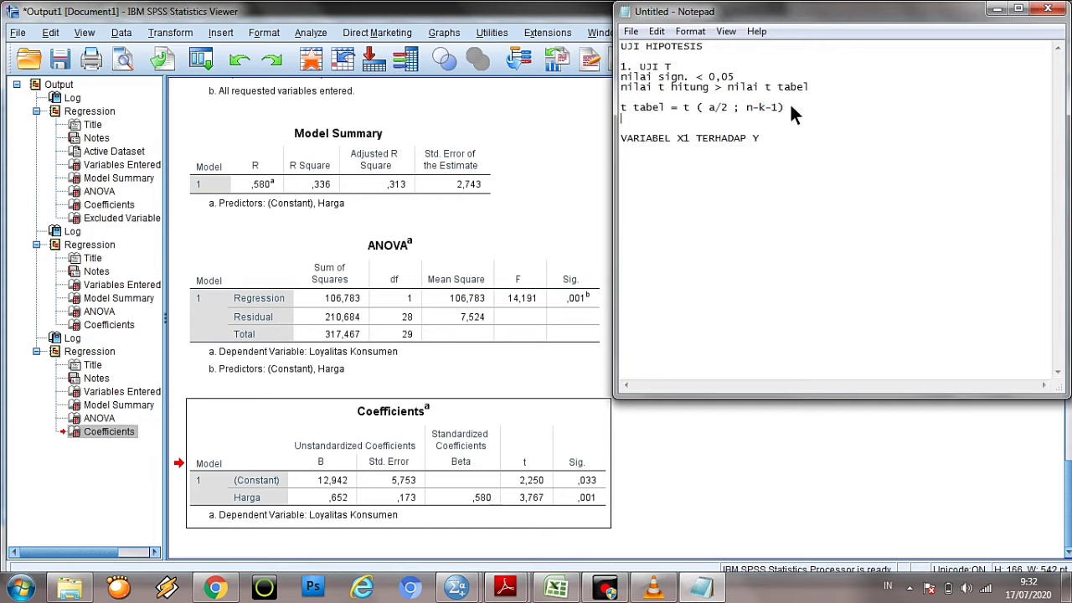
pyautogui.write('a = 5%   = t (0,05')
pyautogui.click(651, 118)
pyautogui.write('1)')
pyautogui.press('Return')
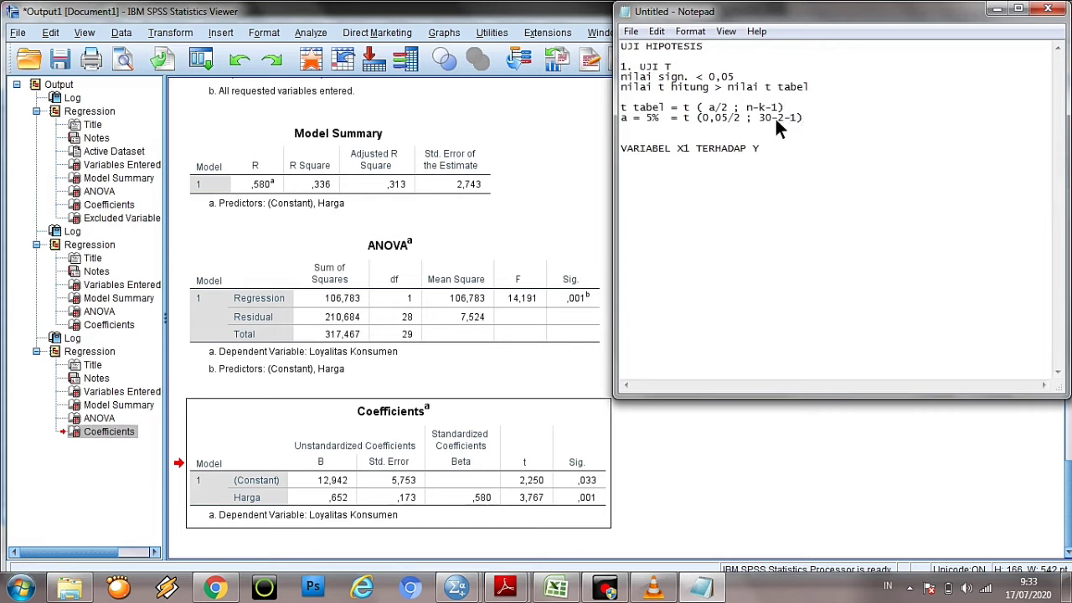
pyautogui.write('= 0,025 ; 27')
pyautogui.moveTo(758, 118); pyautogui.dragTo(797, 118)
pyautogui.moveTo(622, 77); pyautogui.dragTo(758, 129)
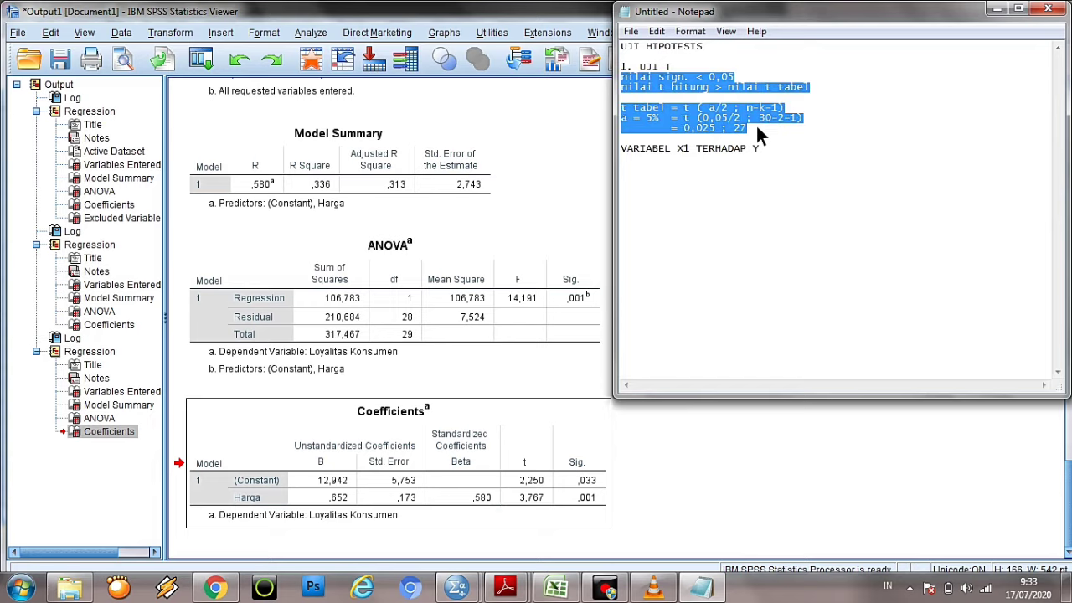
pyautogui.doubleClick(740, 129)
# - Switch to tabel-t.pdf in Adobe Reader, show the df 1–40 table on page 2, and place it beside the Notepad note
pyautogui.moveTo(505, 586)
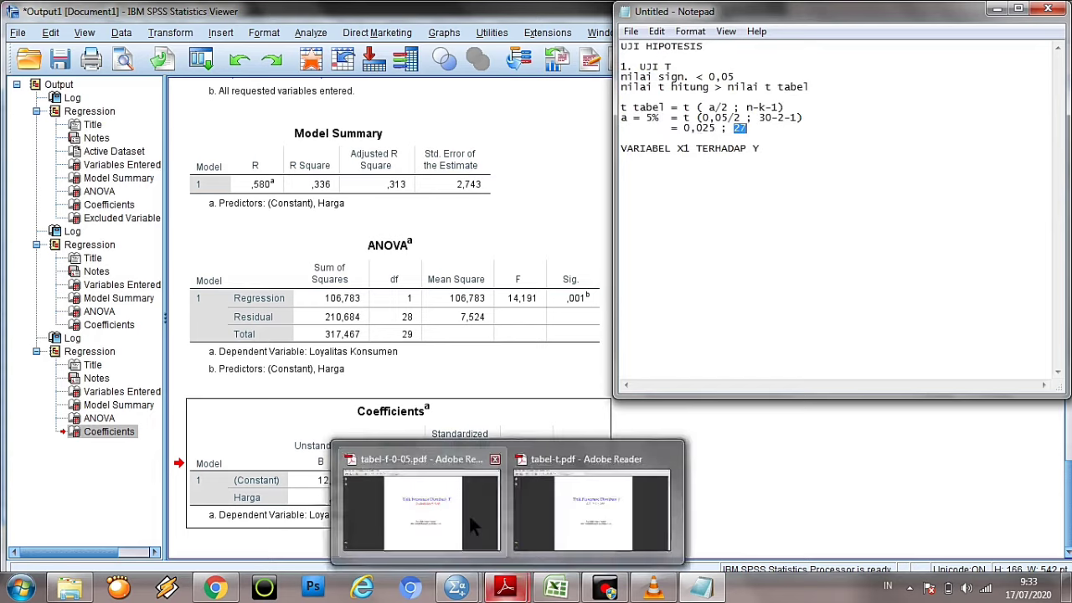
pyautogui.click(469, 515)
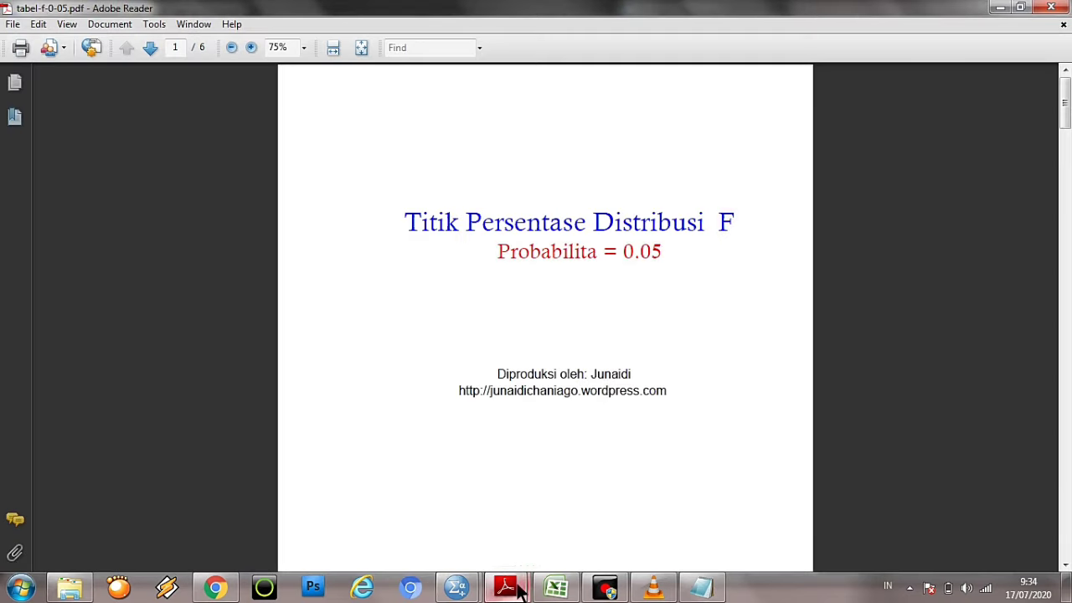
pyautogui.moveTo(519, 590)
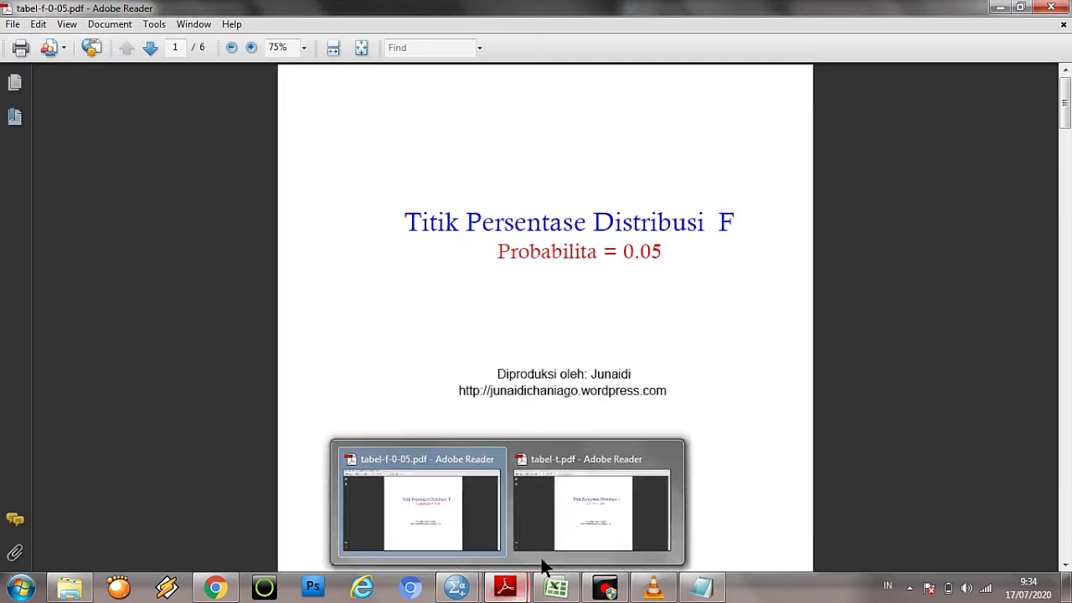
pyautogui.click(577, 518)
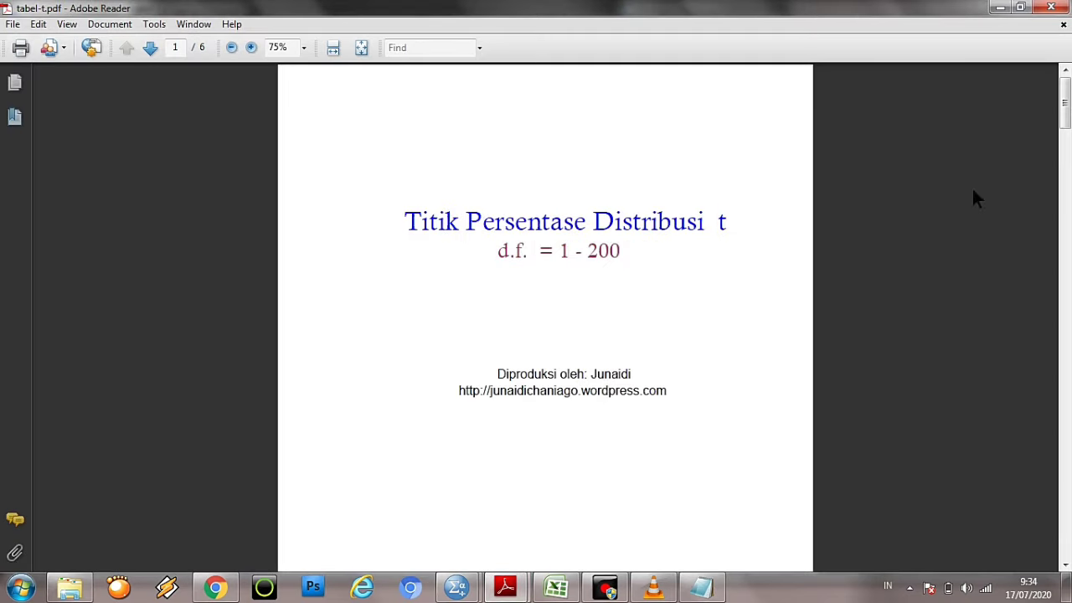
pyautogui.moveTo(1064, 102); pyautogui.dragTo(1064, 243)
pyautogui.click(1022, 10)
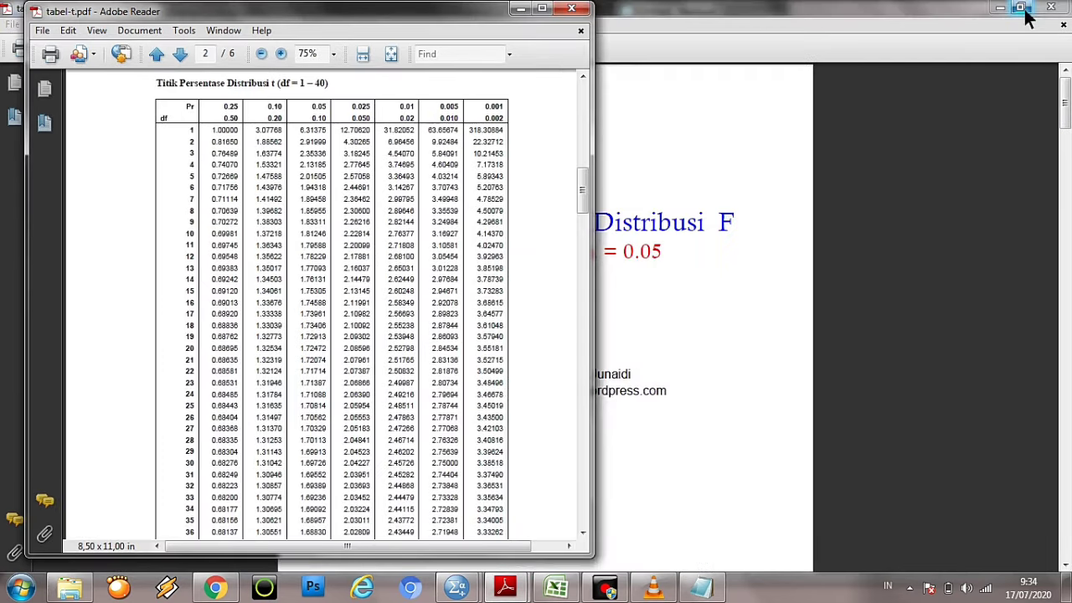
pyautogui.moveTo(473, 596)
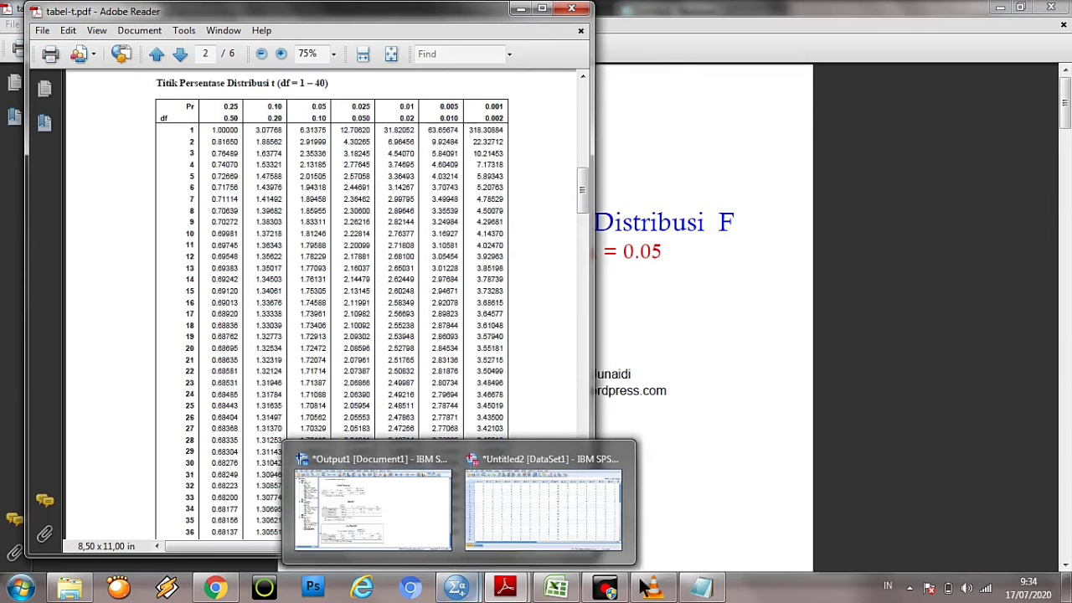
pyautogui.click(702, 588)
# - Look up the critical t value in the 0.025 column at df 27 of the distribution table
pyautogui.moveTo(358, 107); pyautogui.dragTo(372, 117)
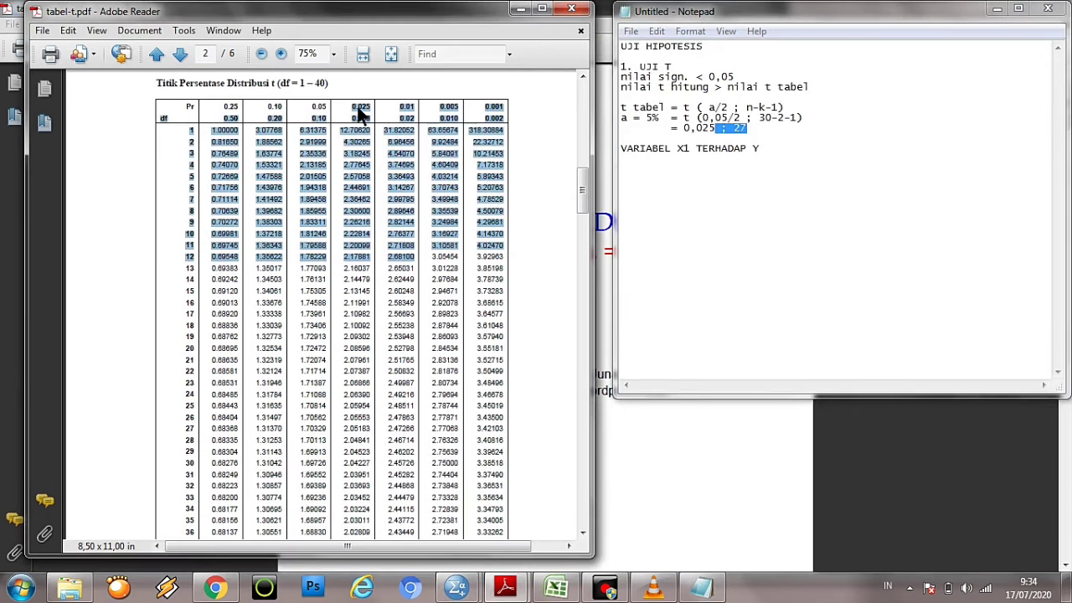
pyautogui.click(354, 108)
pyautogui.doubleClick(355, 108)
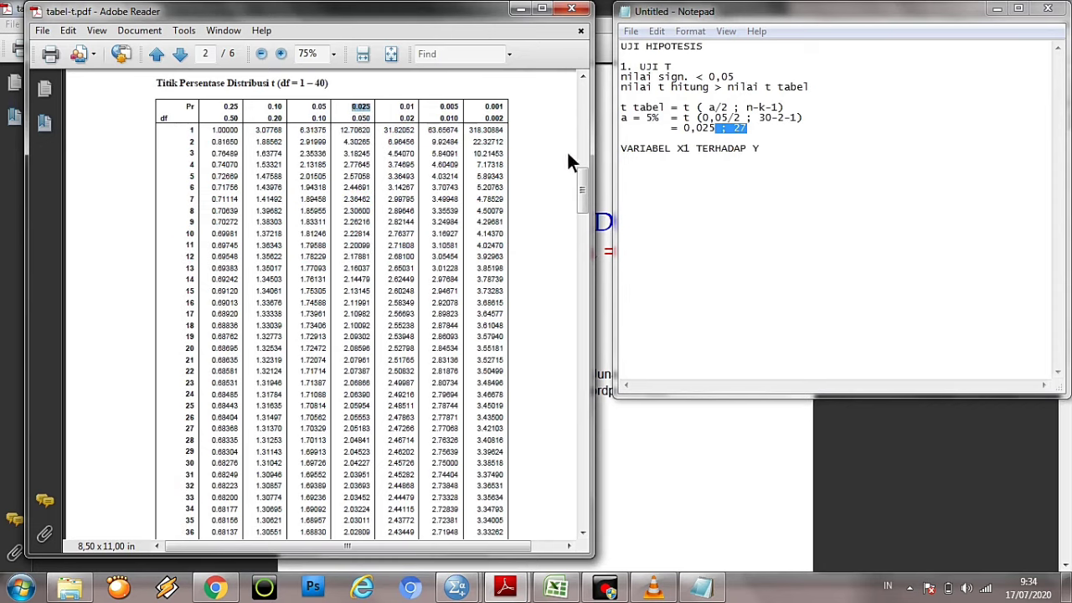
pyautogui.click(199, 440)
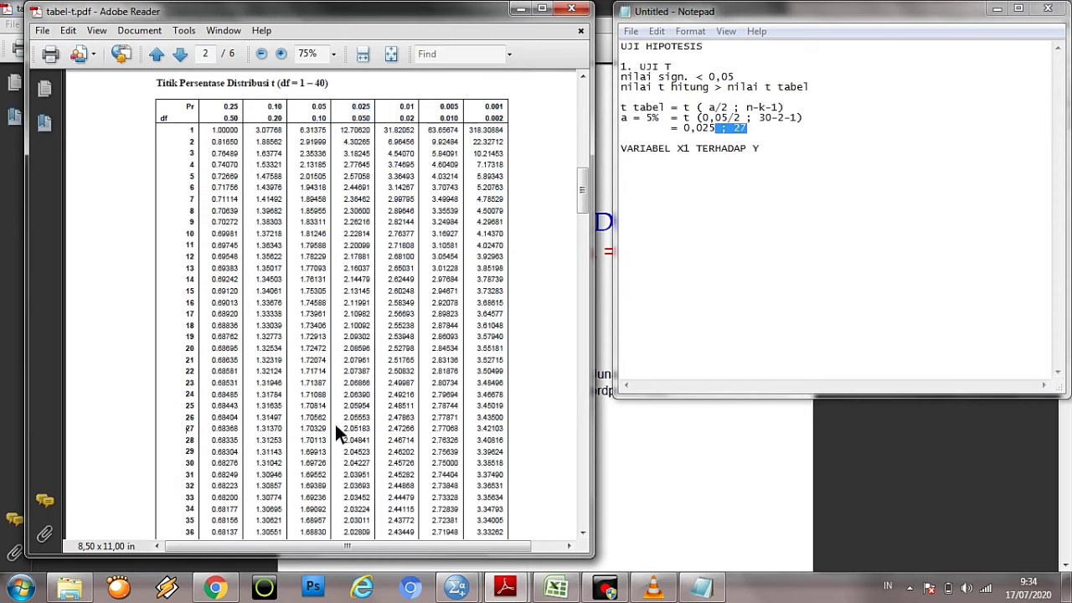